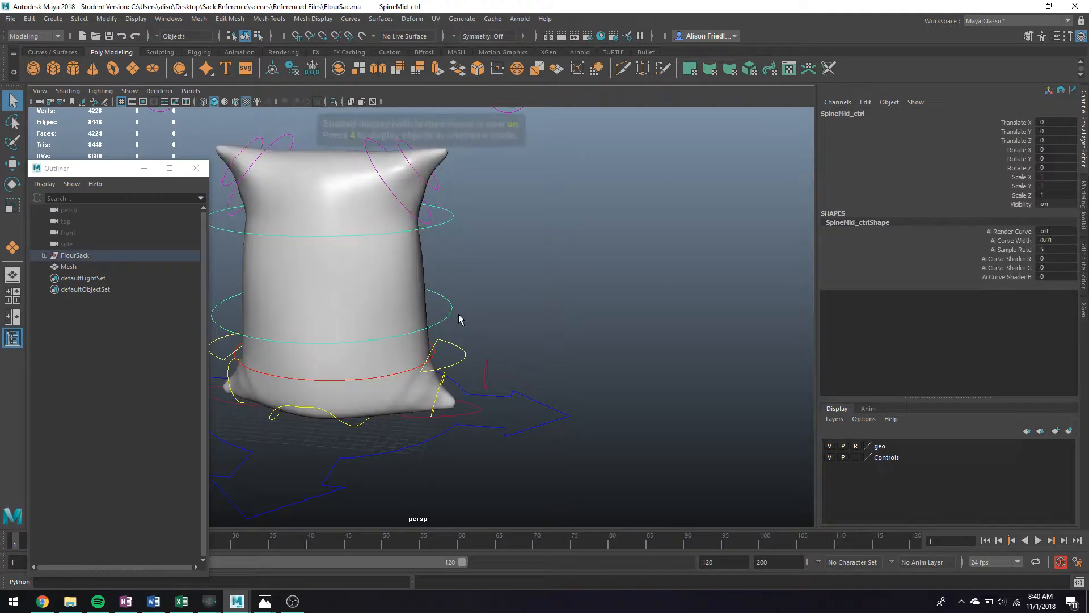
Try moving the middle spine control about 1.3 units along X, and undo the move.
{"action": "scroll", "coordinate": [433, 316], "scroll_direction": "down", "scroll_amount": 3}
{"action": "key", "text": "w"}
{"action": "mouse_move", "coordinate": [427, 316]}
{"action": "left_mouse_down"}
{"action": "mouse_move", "coordinate": [453, 315]}
{"action": "mouse_move", "coordinate": [422, 316]}
{"action": "left_mouse_up"}
{"action": "key", "text": "e"}
{"action": "key", "text": "ctrl+z"}
{"action": "key", "text": "ctrl+z"}
{"action": "key", "text": "q"}
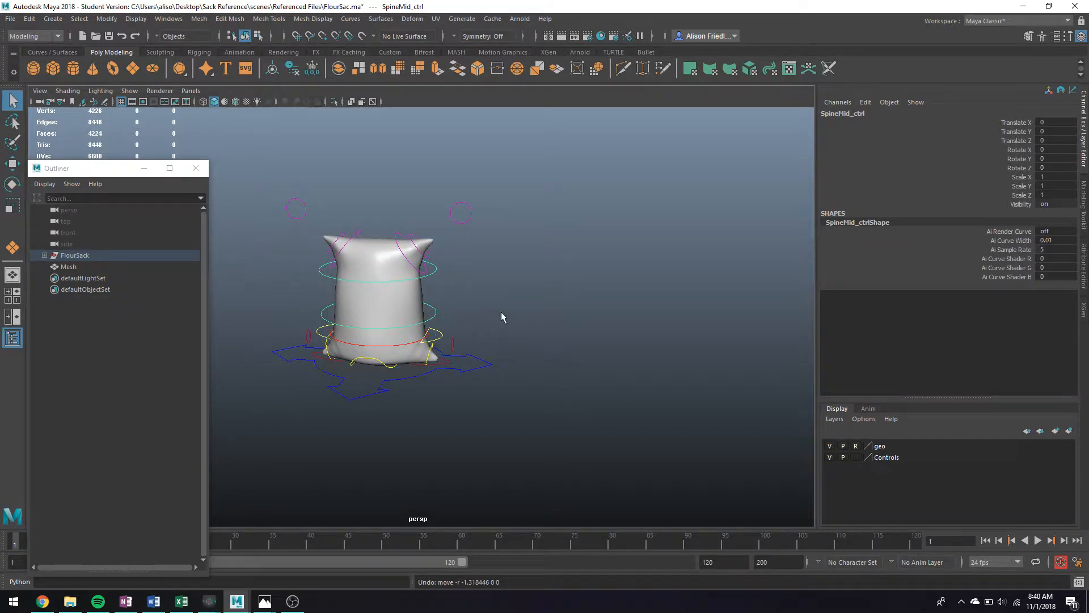
Start a new empty scene without saving the changes to FlourSac.ma, dismissing the color management error.
{"action": "left_click", "coordinate": [502, 313]}
{"action": "key", "text": "ctrl+n"}
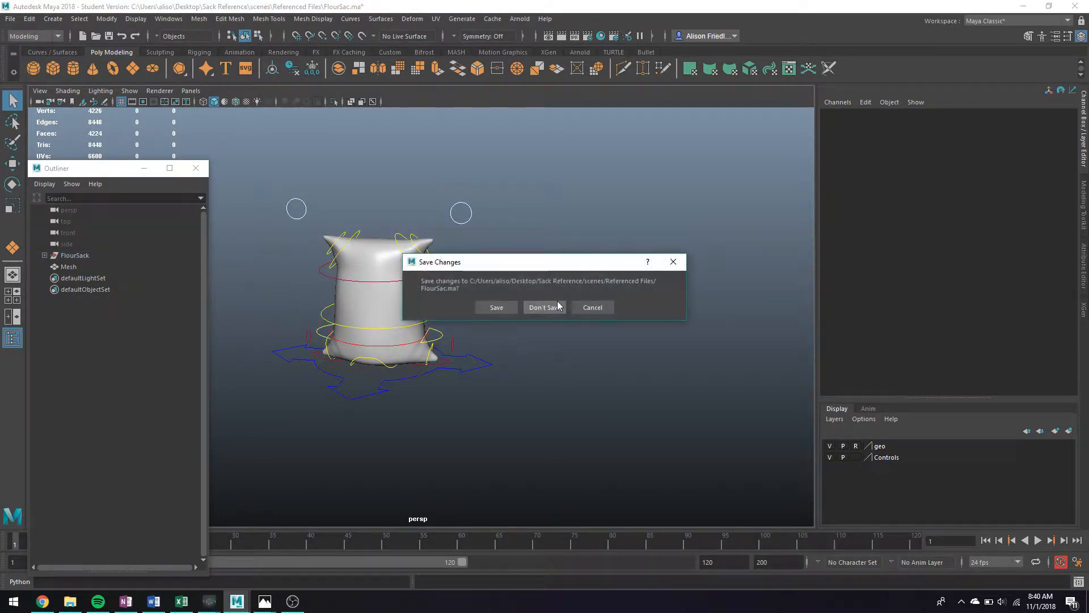
{"action": "left_click", "coordinate": [544, 307]}
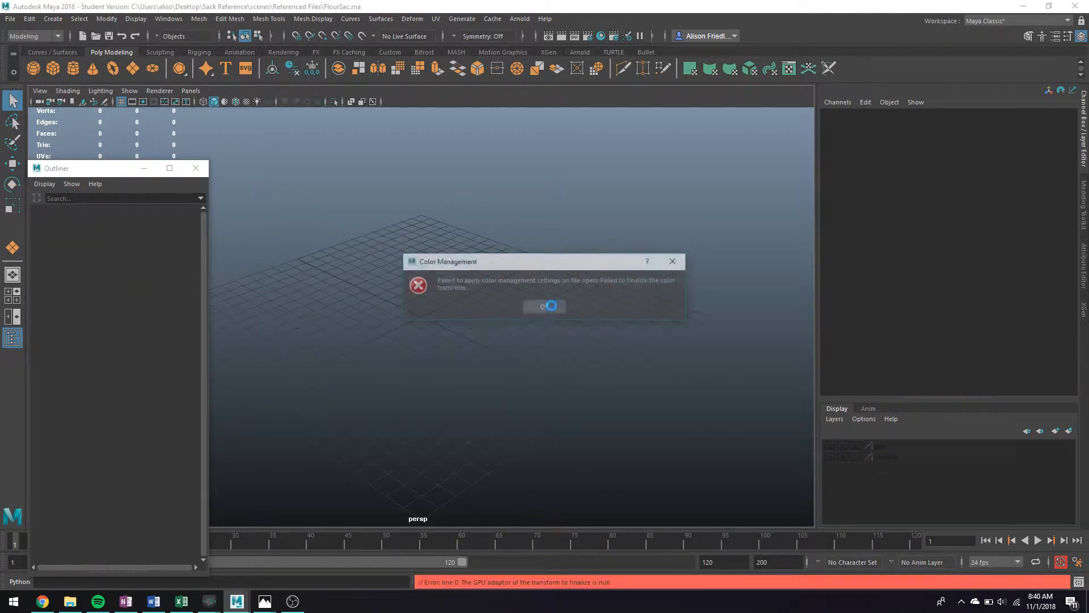
{"action": "left_click", "coordinate": [533, 307]}
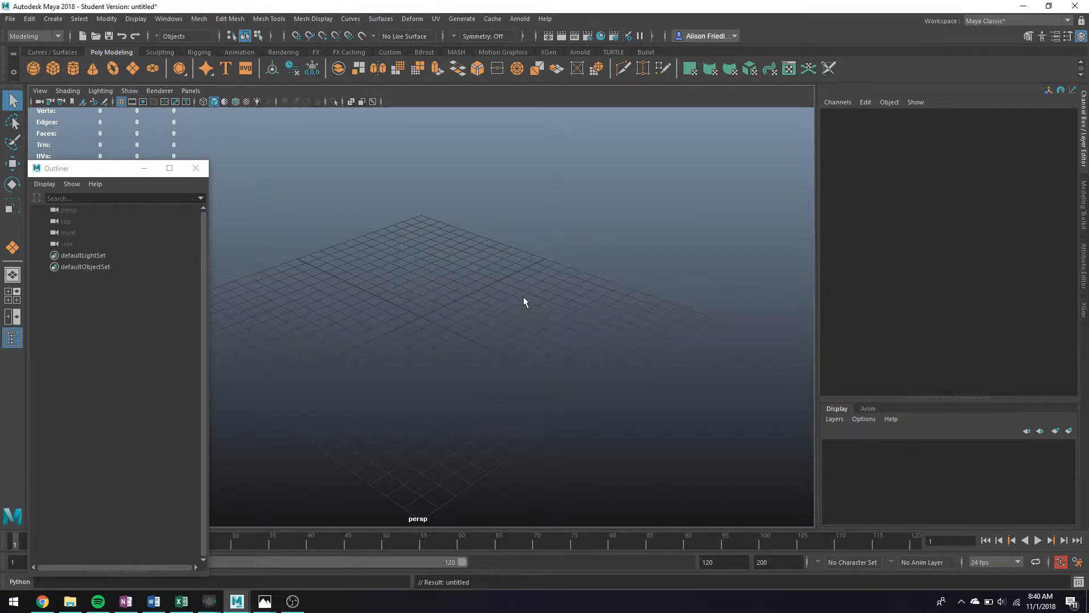
Create a reference to FlourSac.ma from the Referenced Files folder, accepting the student version notice.
{"action": "left_click", "coordinate": [12, 20]}
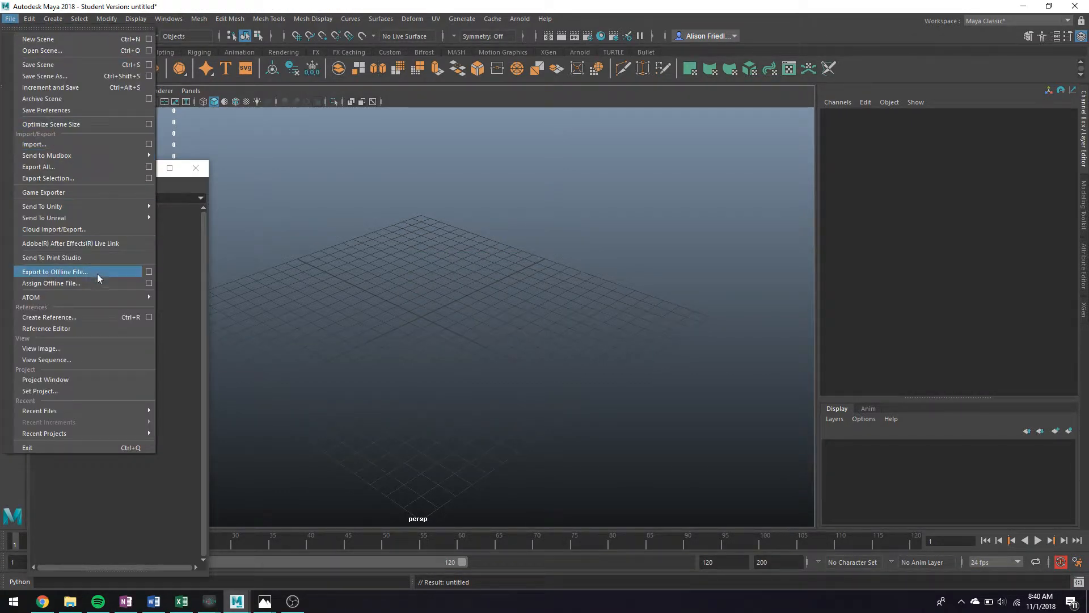
{"action": "mouse_move", "coordinate": [71, 202]}
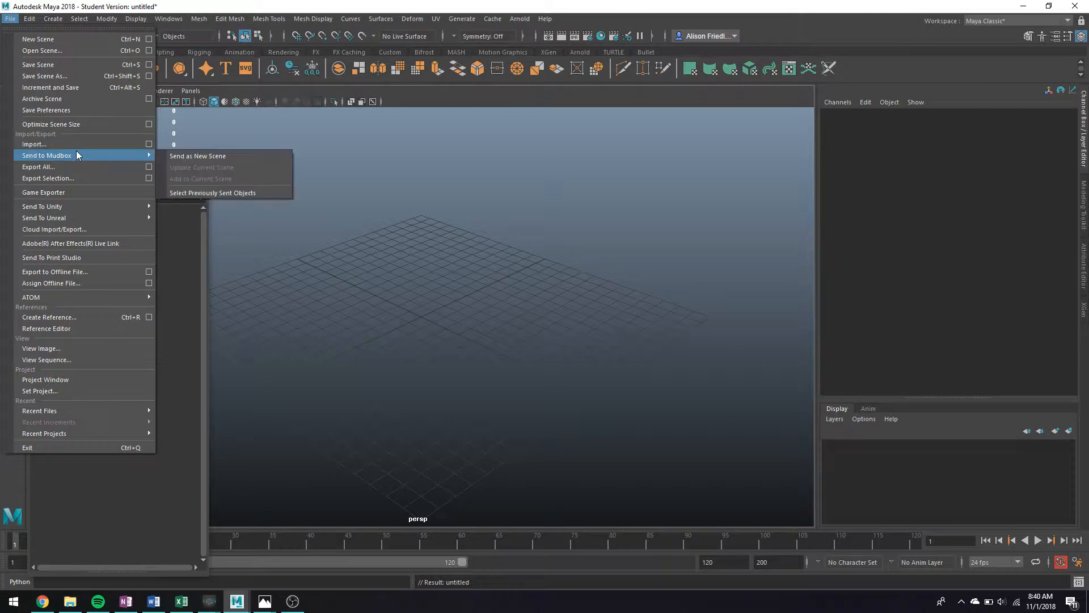
{"action": "left_click", "coordinate": [139, 318]}
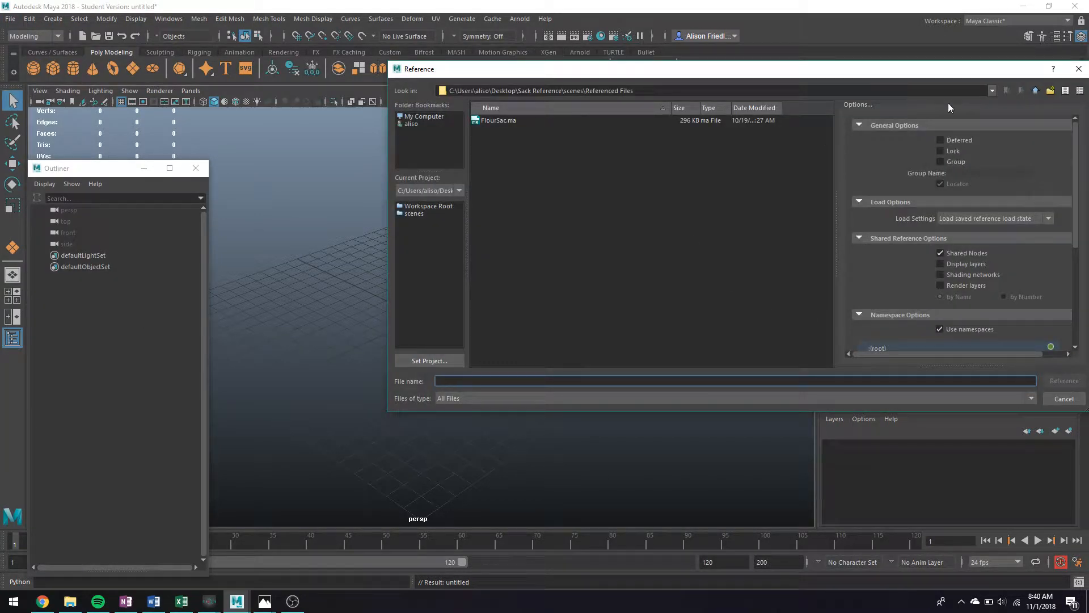
{"action": "double_click", "coordinate": [500, 120]}
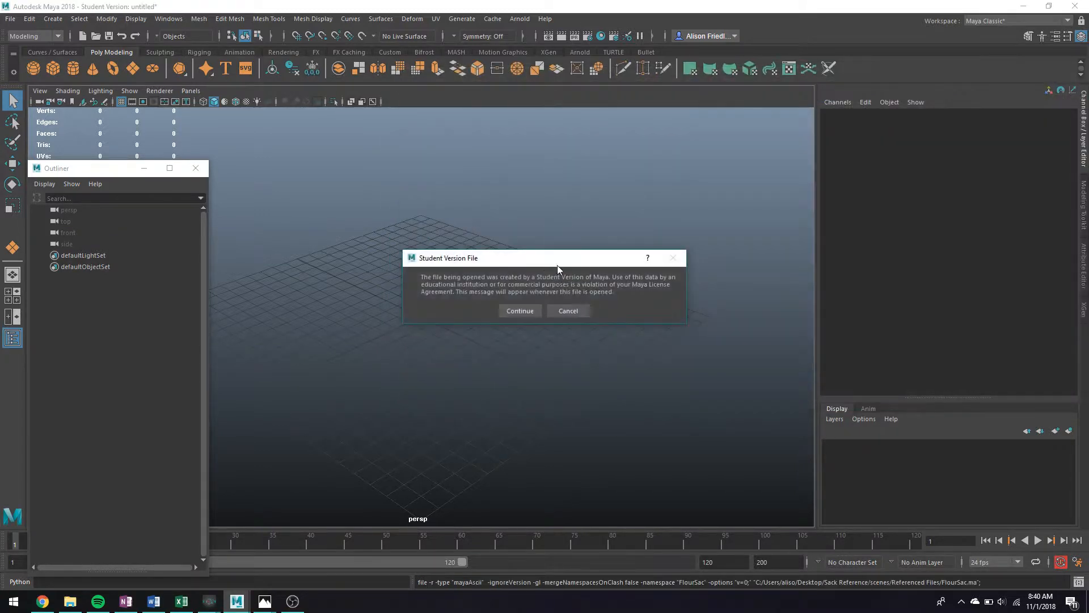
{"action": "left_click", "coordinate": [518, 314]}
{"action": "scroll", "coordinate": [566, 324], "scroll_direction": "down", "scroll_amount": 6}
{"action": "mouse_move", "coordinate": [509, 303]}
{"action": "left_mouse_down", "text": "alt"}
{"action": "mouse_move", "coordinate": [511, 288]}
{"action": "mouse_move", "coordinate": [515, 318]}
{"action": "mouse_move", "coordinate": [491, 314]}
{"action": "left_mouse_up", "text": "alt"}
{"action": "scroll", "coordinate": [491, 314], "scroll_direction": "up", "scroll_amount": 5}
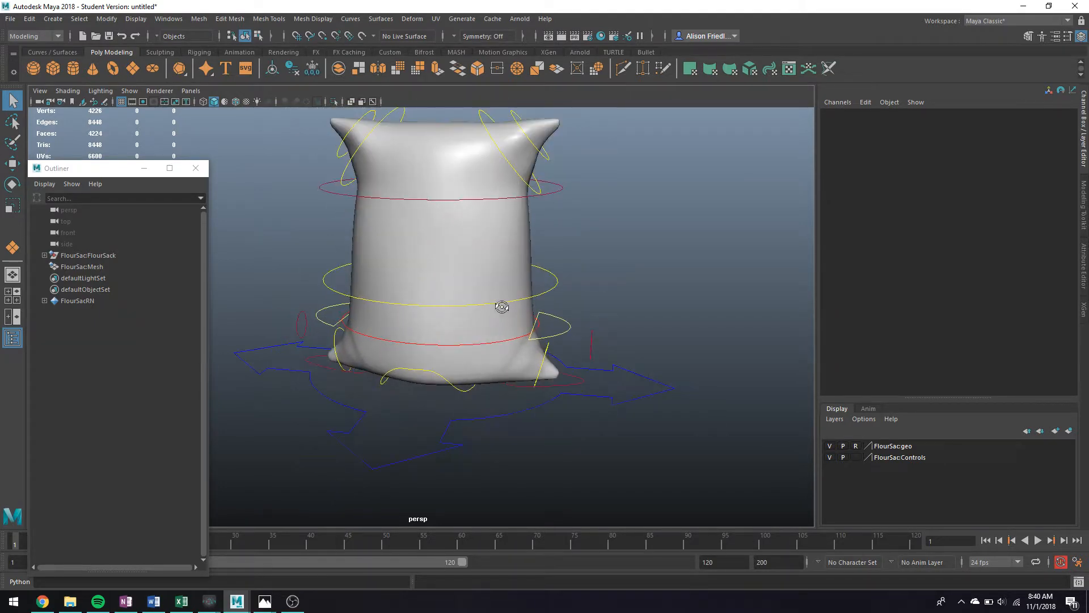
Key the top and middle spine controls at frame 1, and rotate them about -36 degrees in Y and Z at frame 9.
{"action": "left_click", "coordinate": [562, 183]}
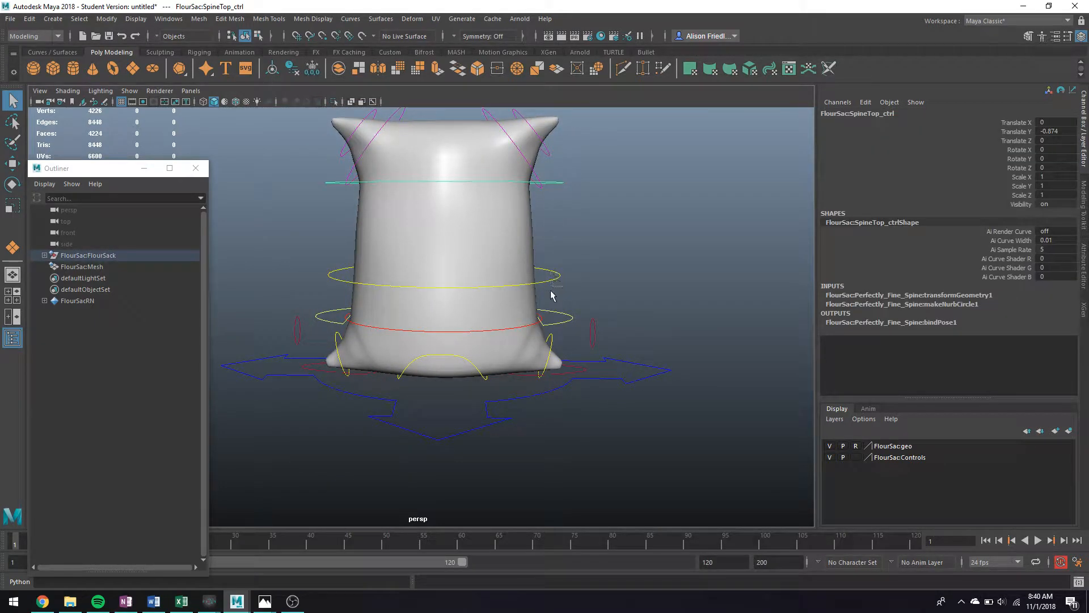
{"action": "left_click", "coordinate": [559, 278], "text": "shift"}
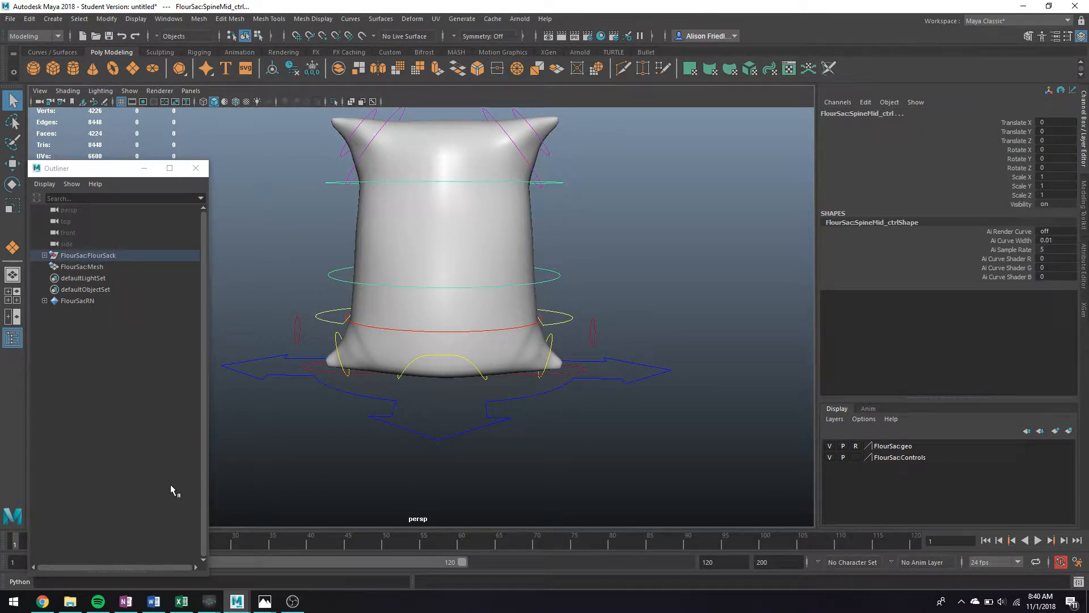
{"action": "left_click", "coordinate": [144, 168]}
{"action": "left_click", "coordinate": [75, 541]}
{"action": "key", "text": "e"}
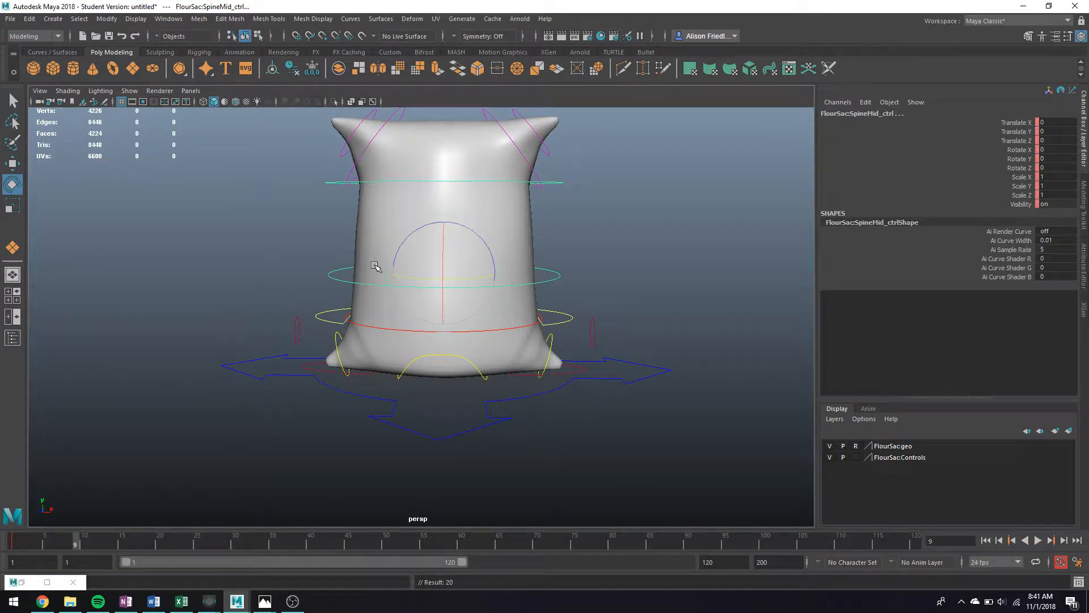
{"action": "left_click_drag", "start_coordinate": [465, 229], "coordinate": [501, 244]}
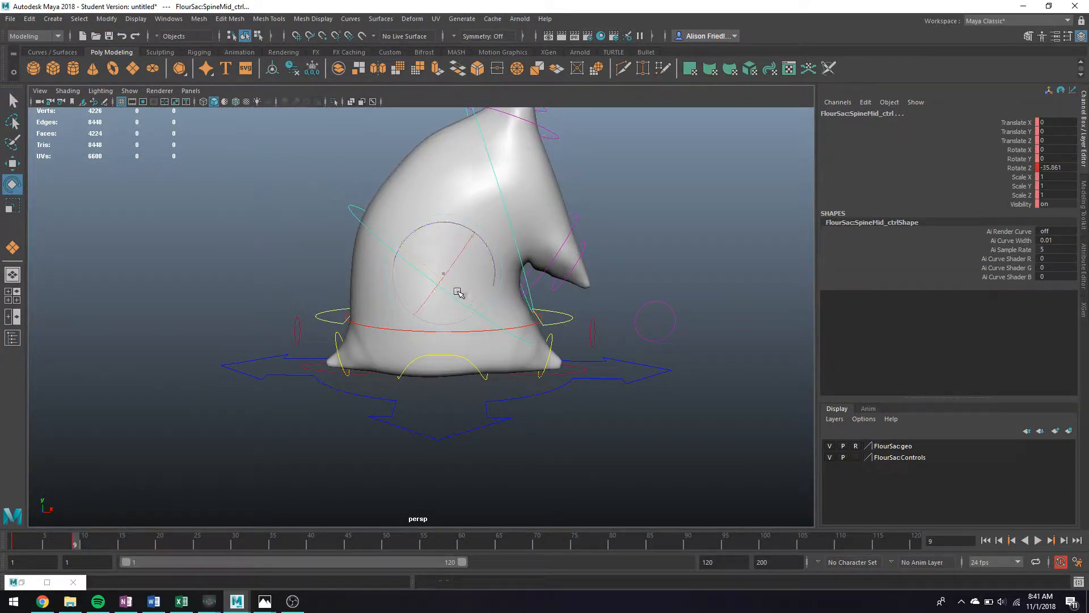
{"action": "left_click_drag", "start_coordinate": [457, 291], "coordinate": [438, 282]}
{"action": "key", "text": "s"}
At frame 20, rotate both spine controls to about 46 in X, 19 in Y and 37 in Z, and advance to frame 25.
{"action": "left_click_drag", "start_coordinate": [137, 543], "coordinate": [160, 544]}
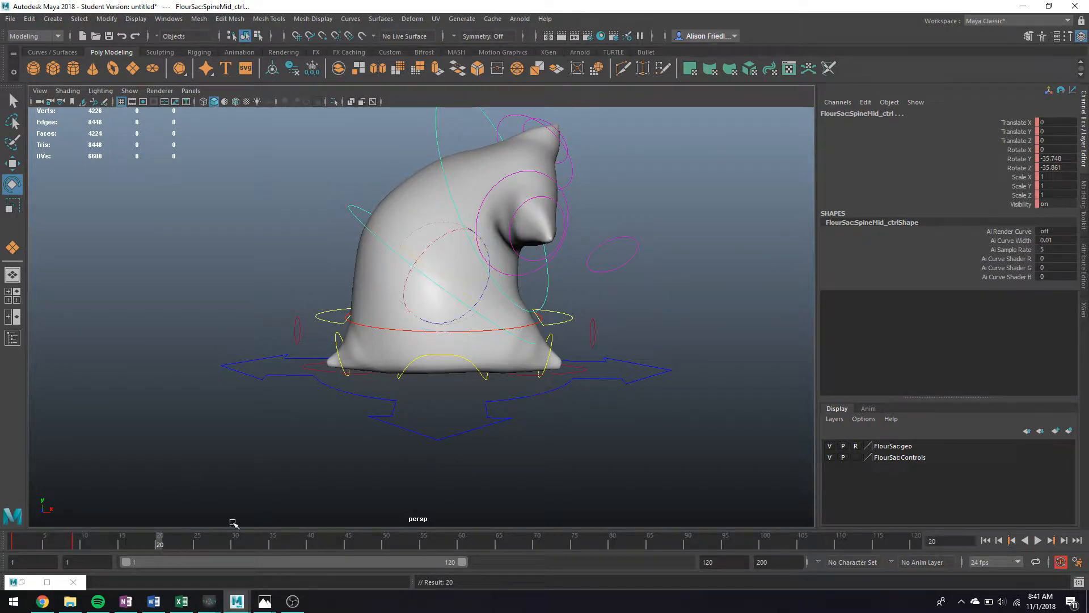
{"action": "left_click_drag", "start_coordinate": [435, 290], "coordinate": [402, 271]}
{"action": "left_click_drag", "start_coordinate": [161, 545], "coordinate": [196, 546]}
Save the animated scene as Race_v01.ma in the project's scenes folder, accepting the student version notice.
{"action": "key", "text": "ctrl+shift+s"}
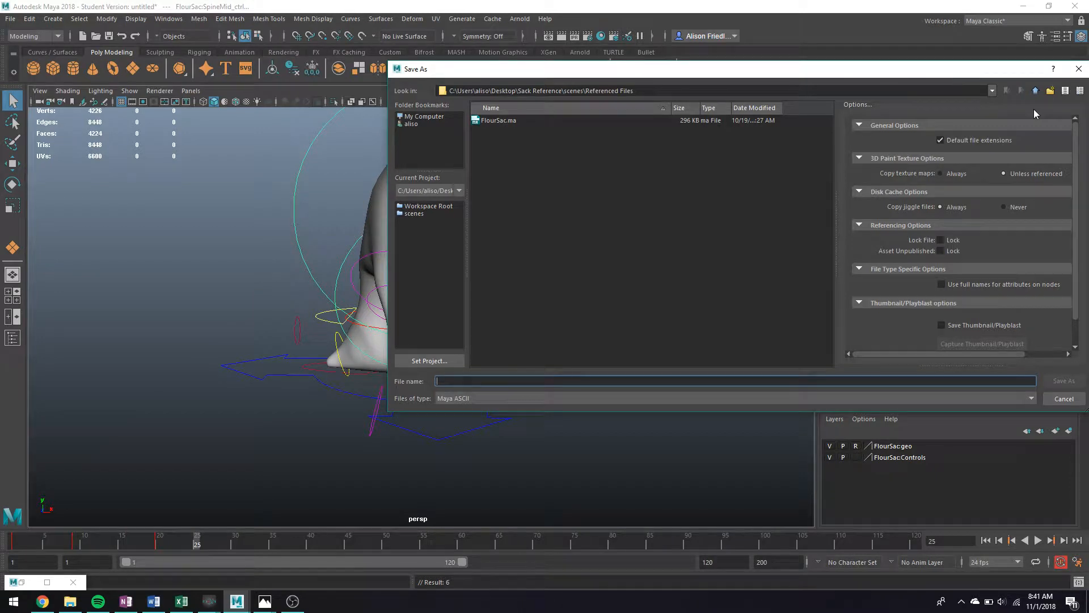
{"action": "left_click", "coordinate": [1035, 90]}
{"action": "left_click", "coordinate": [499, 120]}
{"action": "left_click", "coordinate": [1065, 381]}
{"action": "left_click", "coordinate": [696, 255]}
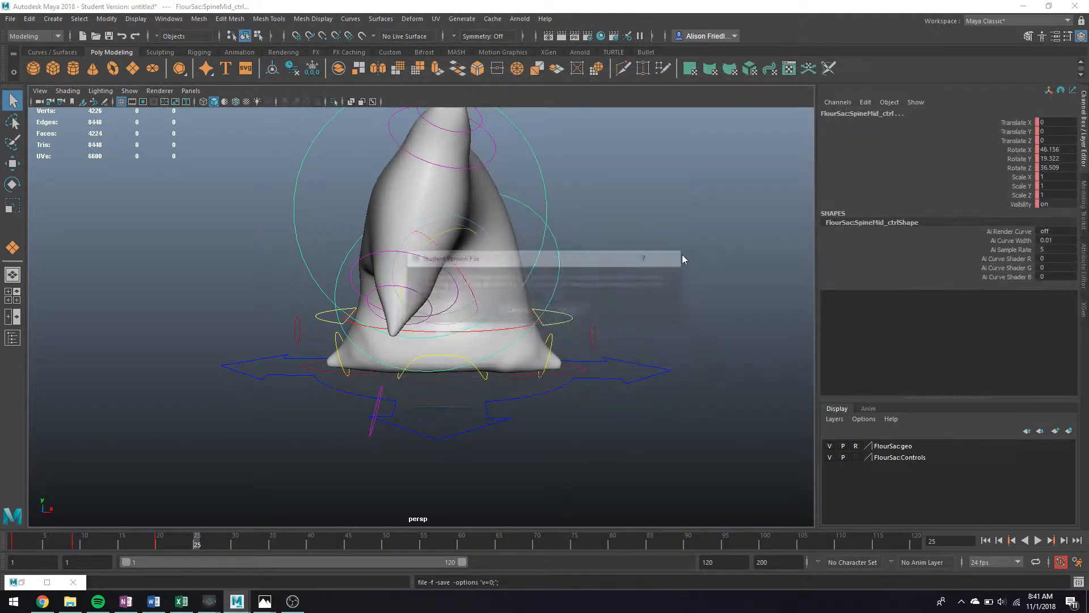
{"action": "left_click", "coordinate": [516, 310]}
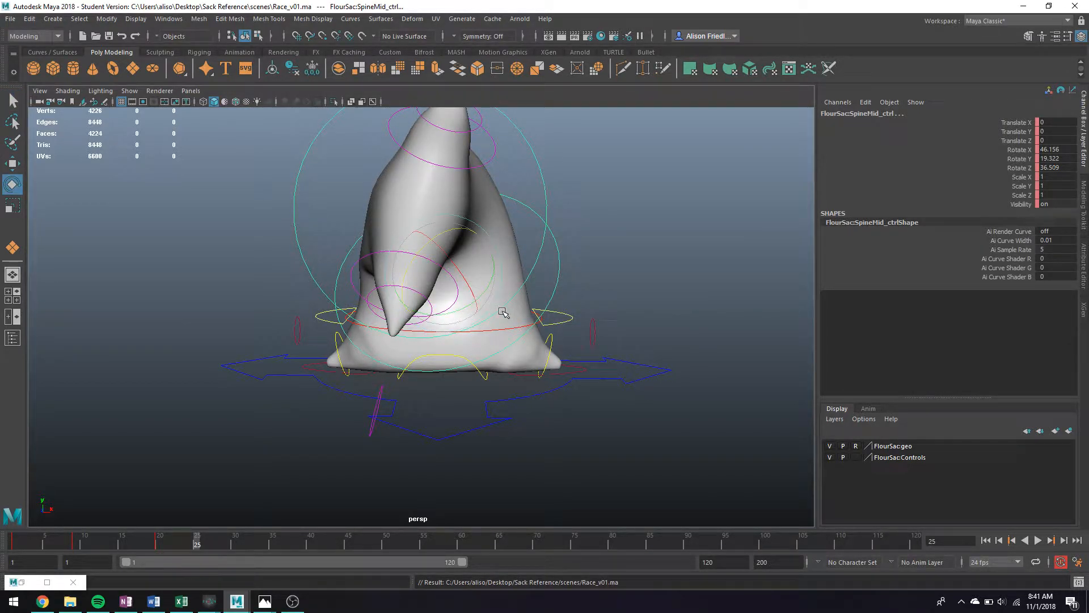
Open FlourSac.ma from the Referenced Files folder without saving further changes to Race_v01.ma.
{"action": "scroll", "coordinate": [502, 312], "scroll_direction": "up", "scroll_amount": 2}
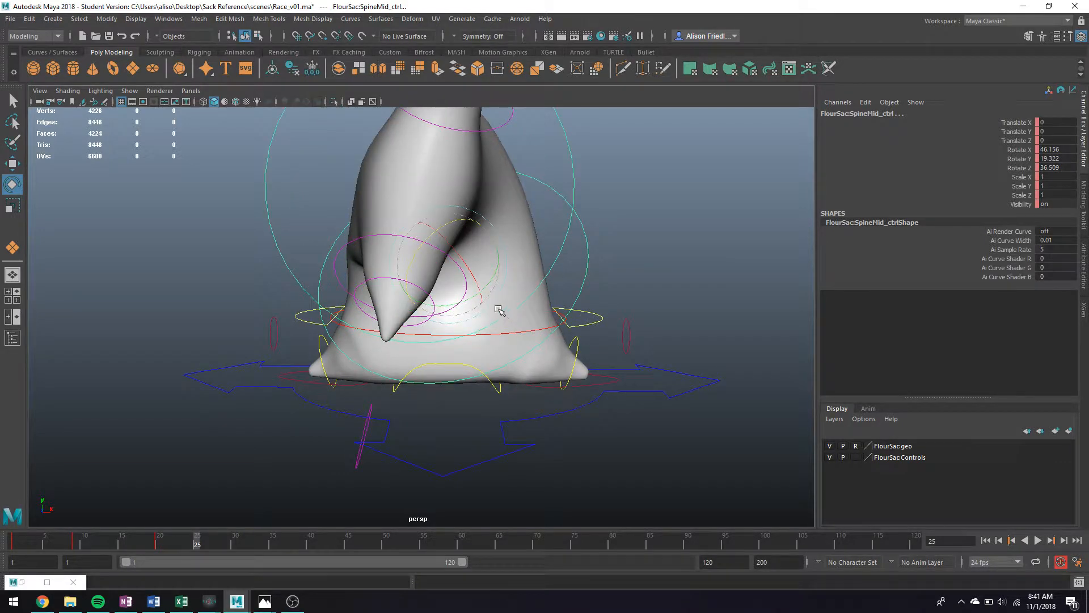
{"action": "key", "text": "ctrl+o"}
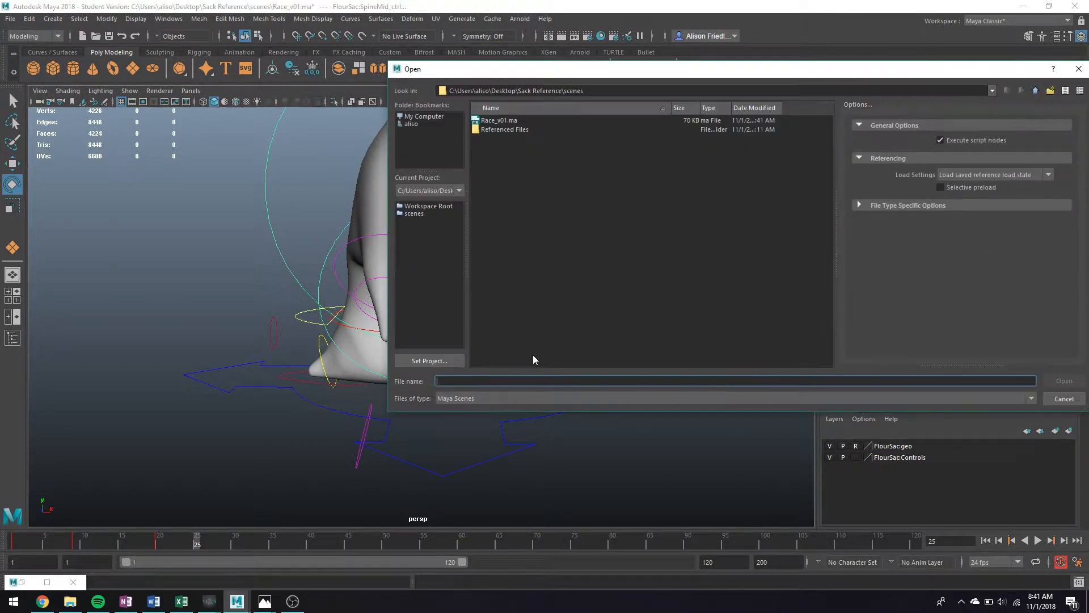
{"action": "double_click", "coordinate": [505, 128]}
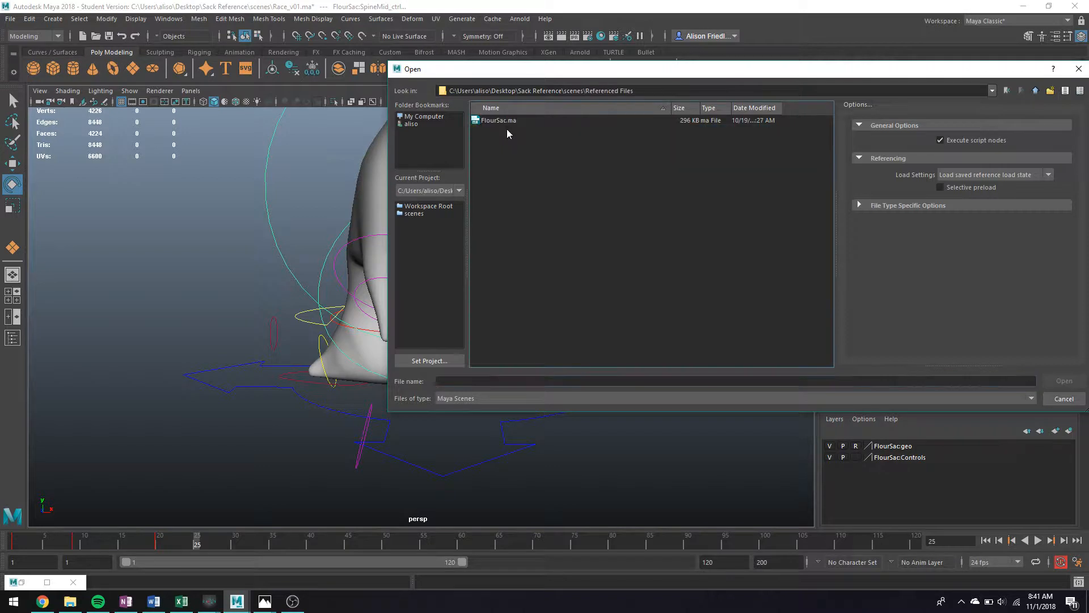
{"action": "double_click", "coordinate": [502, 121]}
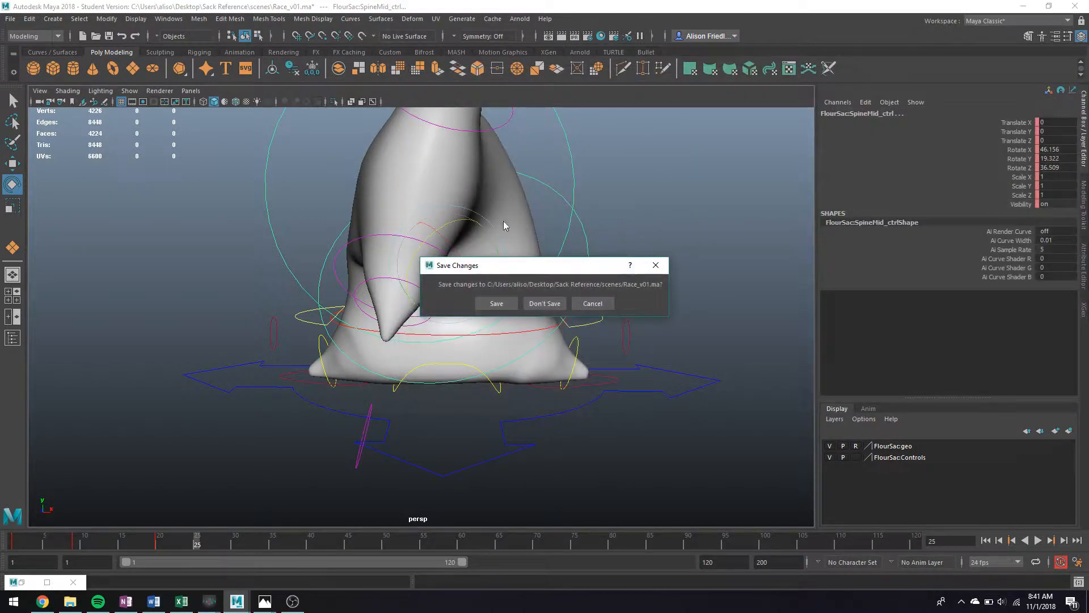
{"action": "left_click", "coordinate": [543, 304]}
{"action": "left_click", "coordinate": [529, 309]}
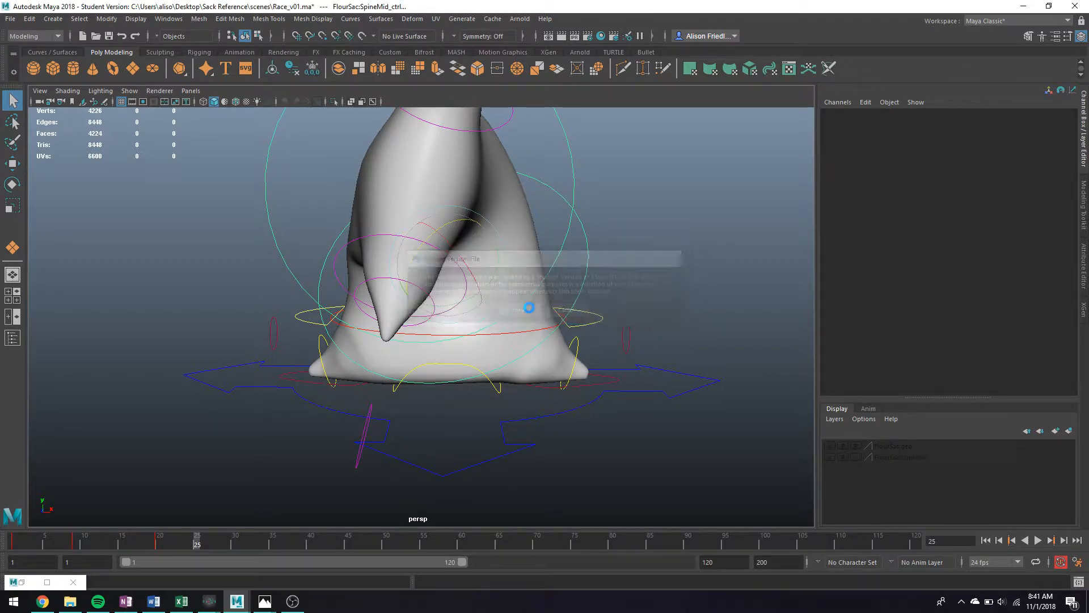
{"action": "left_click", "coordinate": [540, 308]}
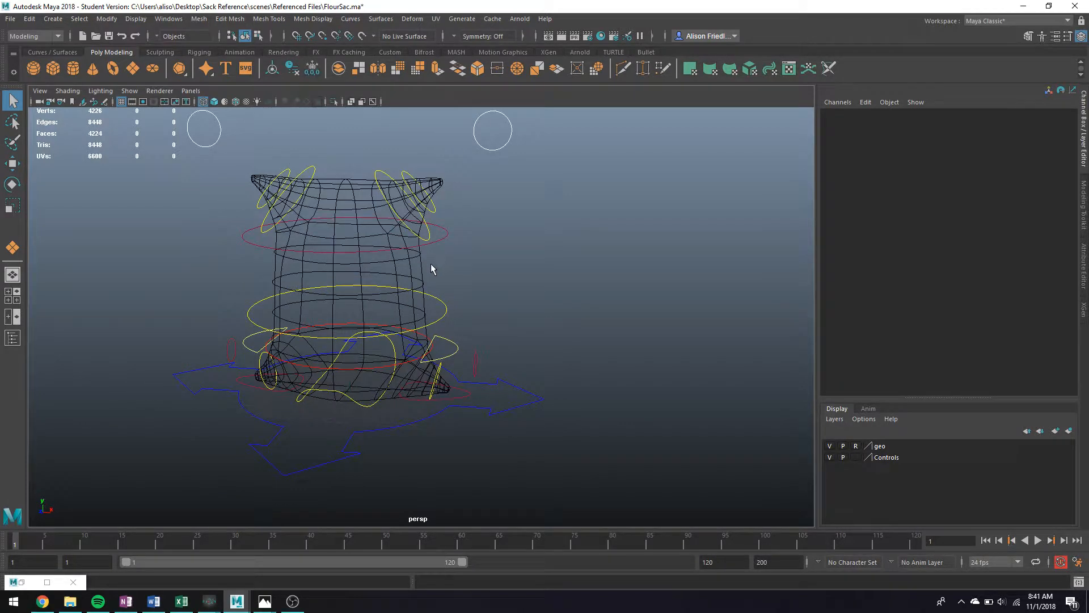
Display the sack shaded and draw a polygon sphere with a radius of about 9.5 beside it.
{"action": "key", "text": "5"}
{"action": "left_click_drag", "start_coordinate": [424, 269], "coordinate": [468, 272], "text": "alt"}
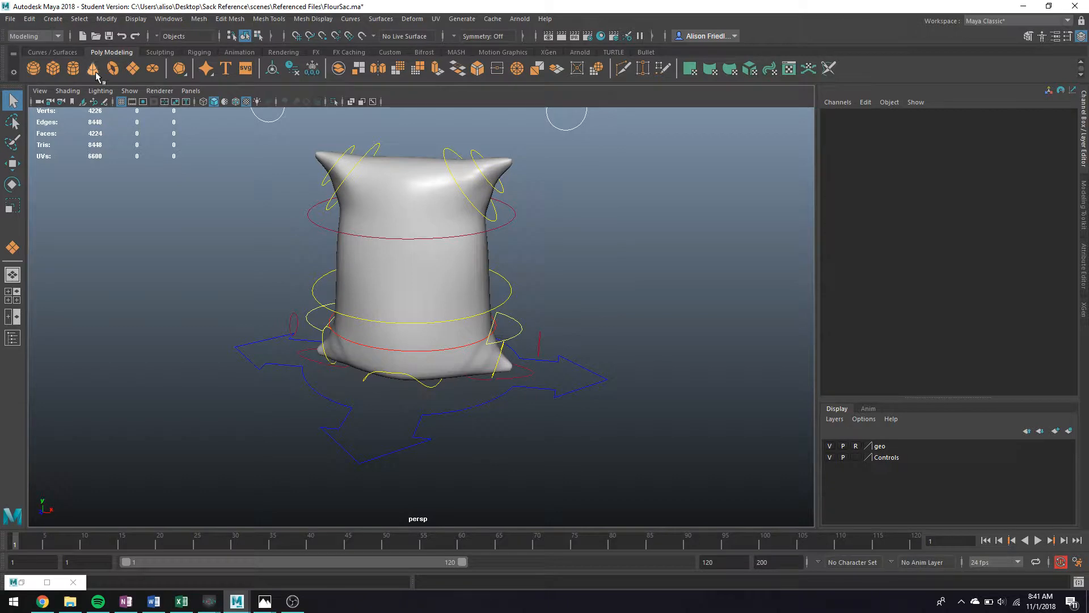
{"action": "left_click", "coordinate": [32, 68]}
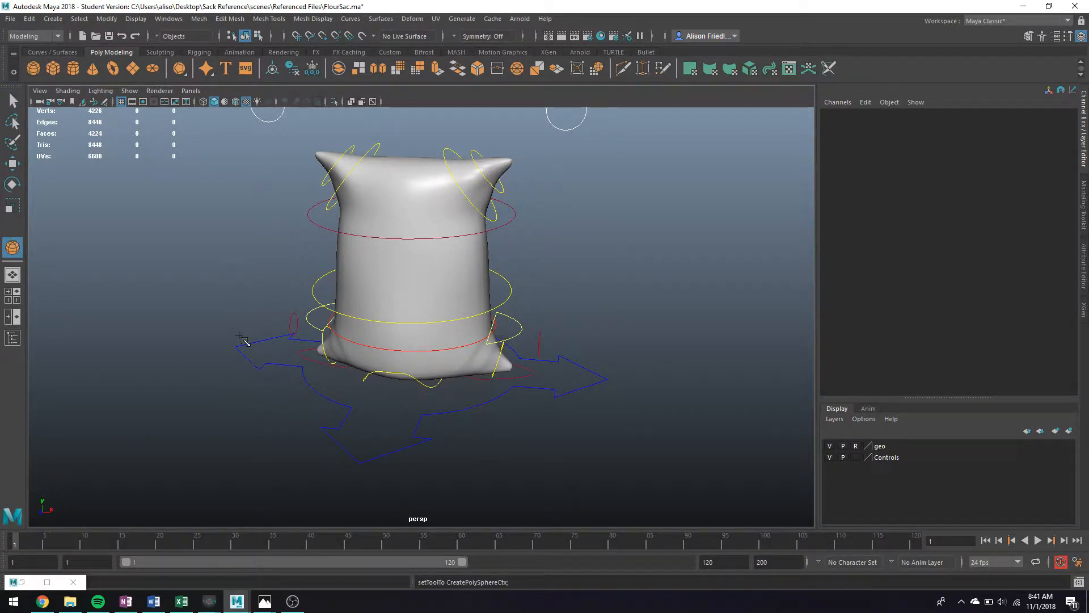
{"action": "mouse_move", "coordinate": [237, 337]}
{"action": "left_mouse_down"}
{"action": "mouse_move", "coordinate": [284, 360]}
{"action": "mouse_move", "coordinate": [226, 335]}
{"action": "left_mouse_up"}
{"action": "key", "text": "w"}
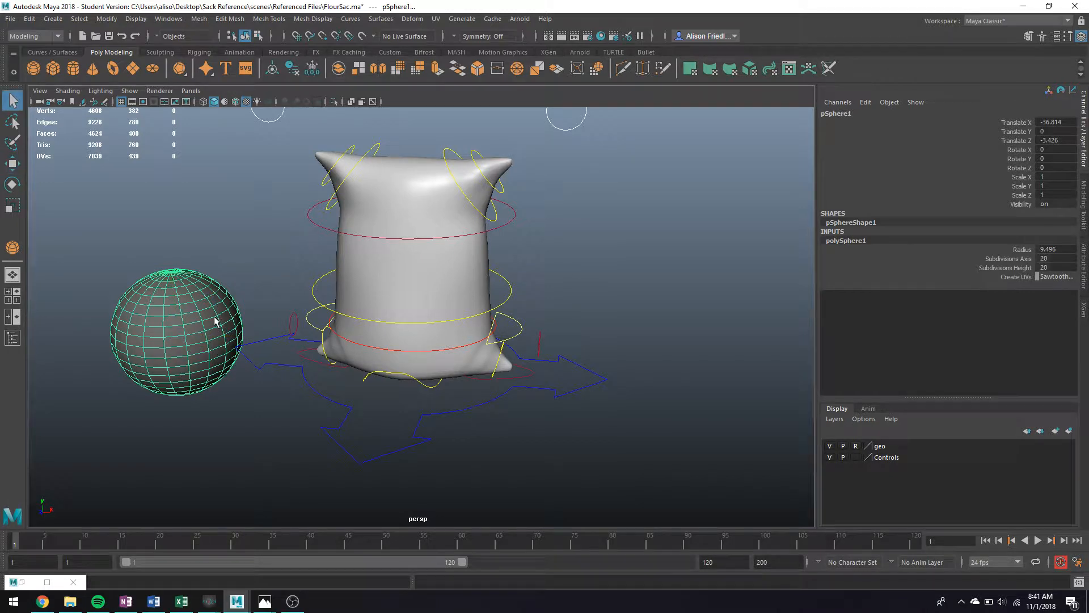
{"action": "left_click", "coordinate": [464, 286]}
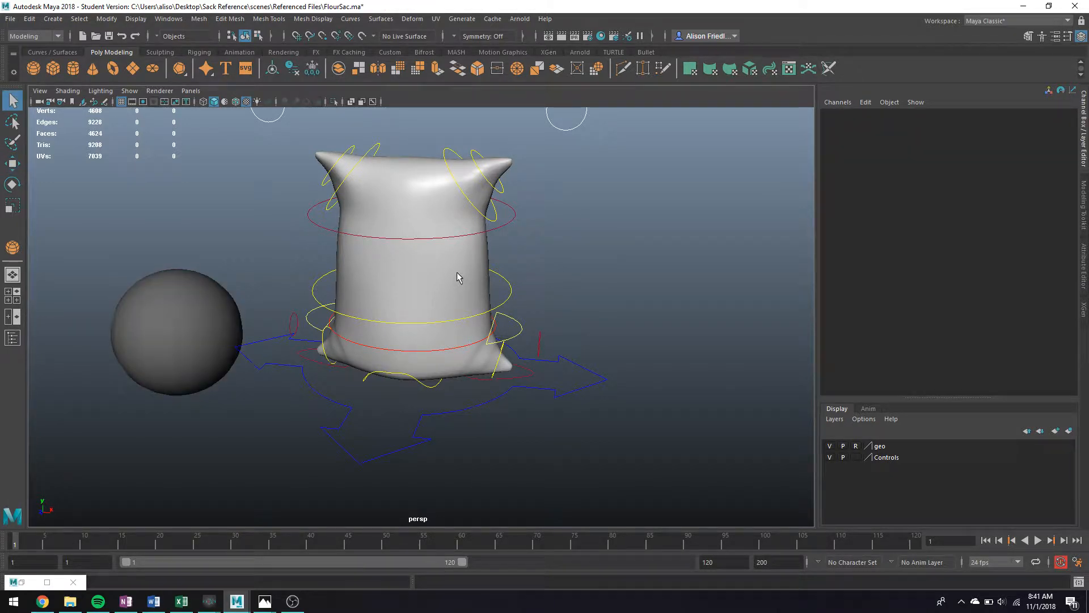
Make the geo layer selectable by turning off its reference mode, and assign a new Lambert material to the sack mesh.
{"action": "left_click", "coordinate": [856, 445]}
{"action": "left_click", "coordinate": [433, 260]}
{"action": "right_click_drag", "start_coordinate": [433, 259], "coordinate": [451, 545]}
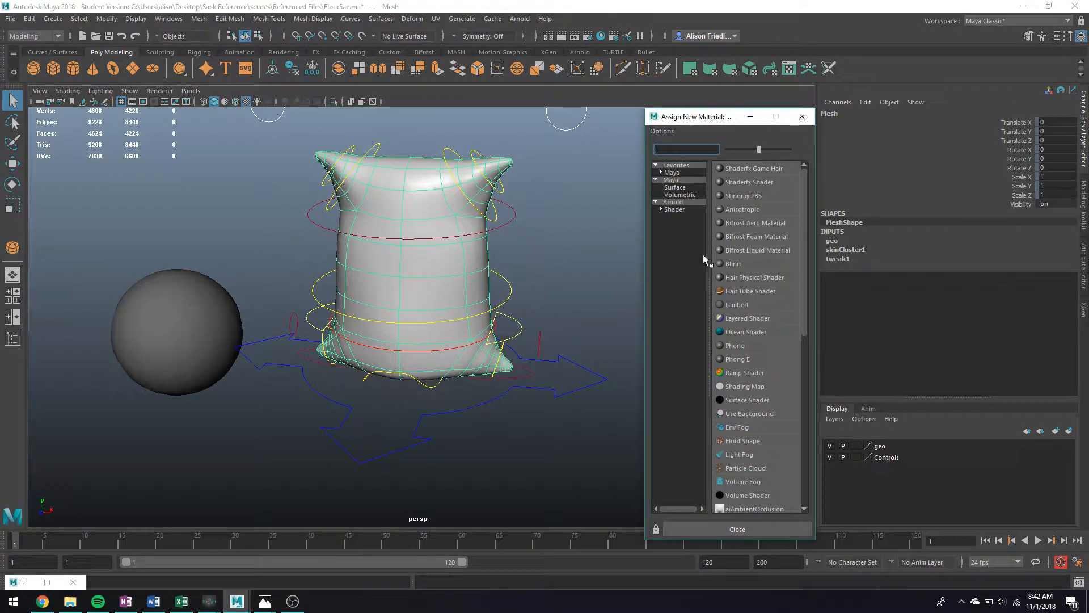
{"action": "left_click", "coordinate": [737, 304]}
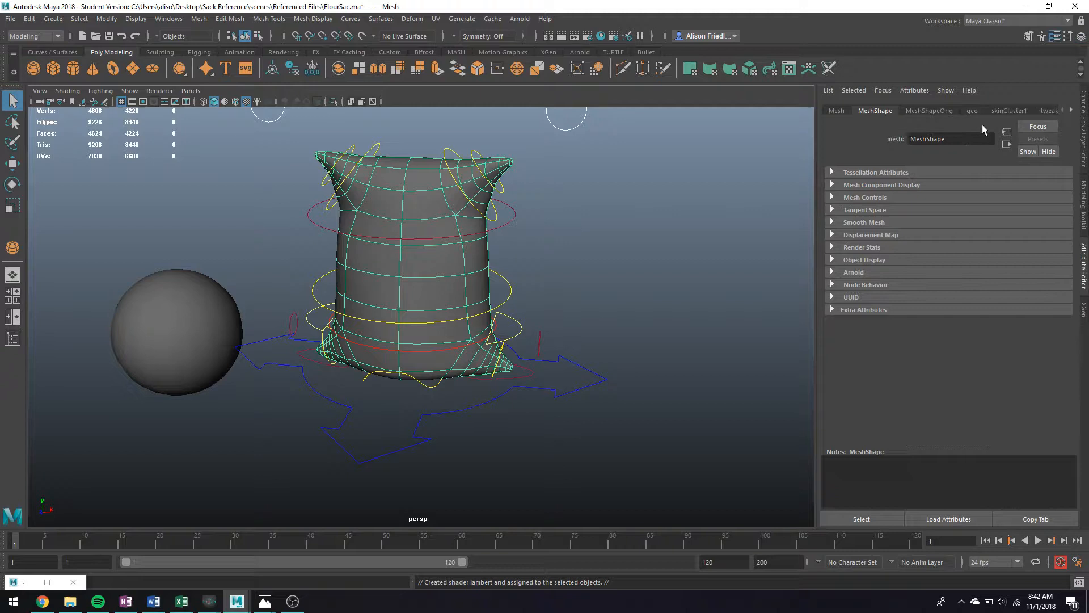
Connect a Checker texture to the sack's Lambert color, and save FlourSac.ma.
{"action": "left_click", "coordinate": [1071, 110]}
{"action": "left_click", "coordinate": [1047, 111]}
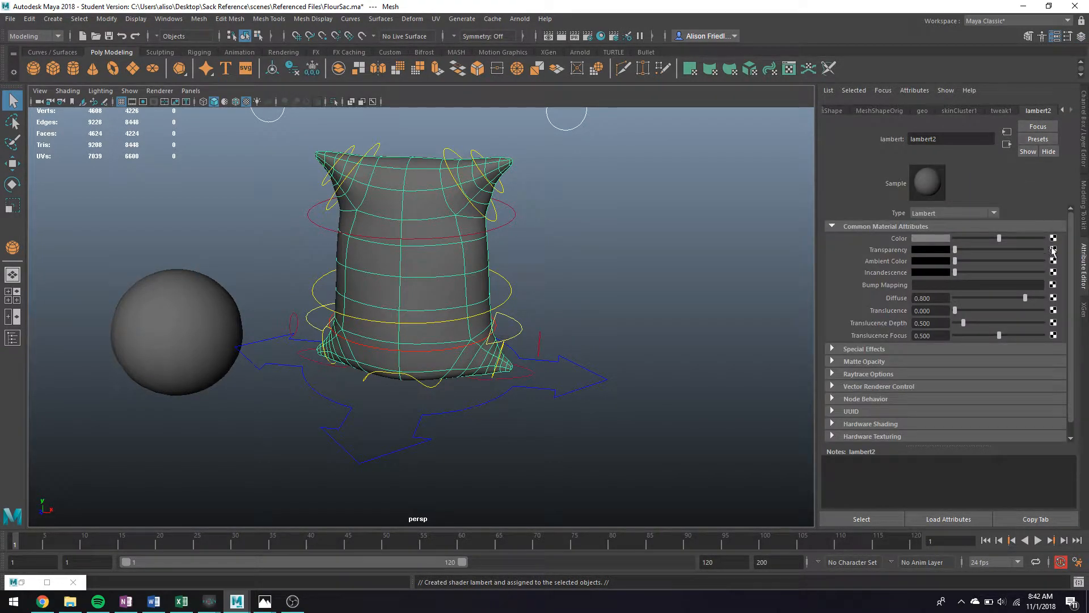
{"action": "left_click", "coordinate": [1053, 239]}
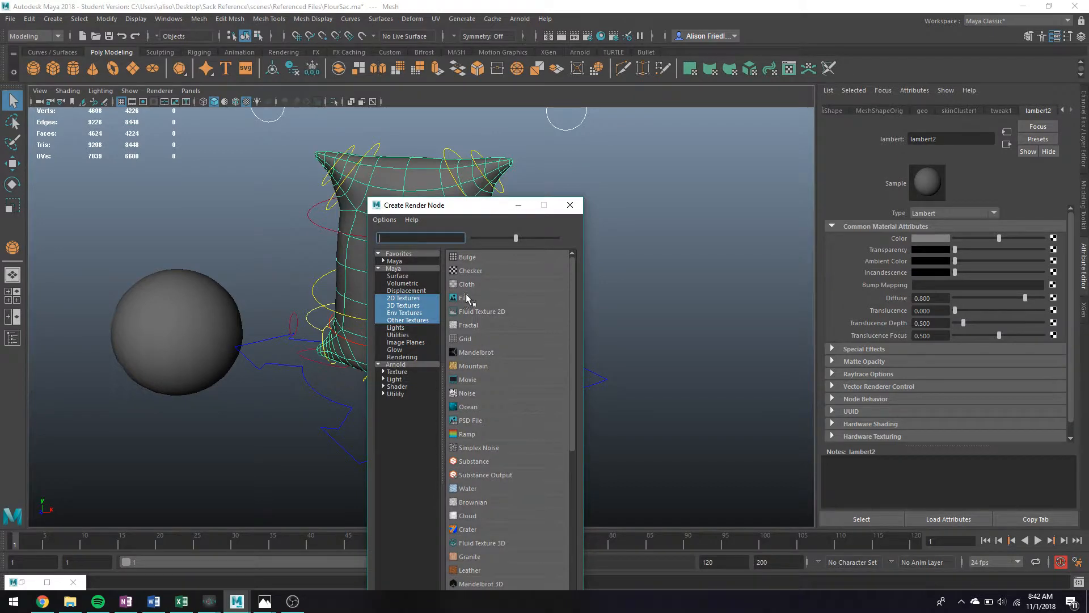
{"action": "left_click", "coordinate": [462, 275]}
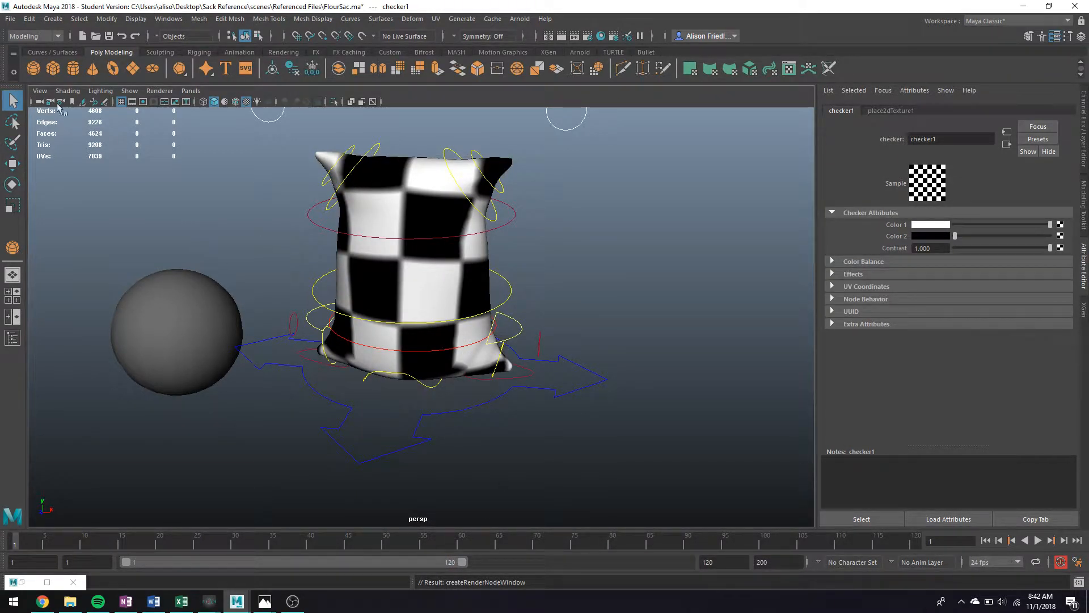
{"action": "key", "text": "ctrl+s"}
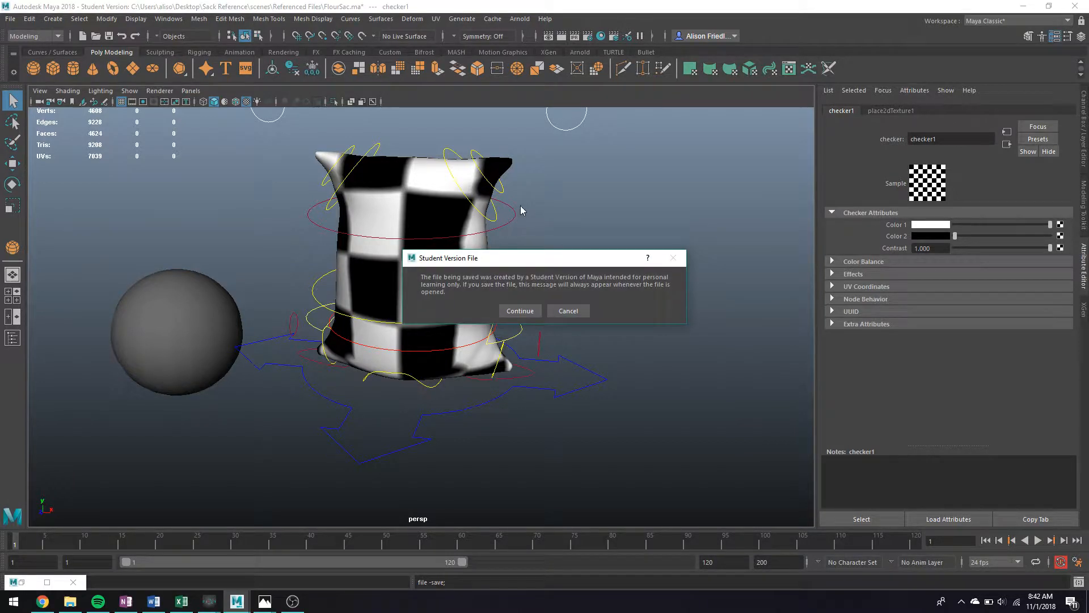
{"action": "key", "text": "Return"}
Open Race_v01.ma from the scenes folder, accepting the student version notice.
{"action": "key", "text": "ctrl+o"}
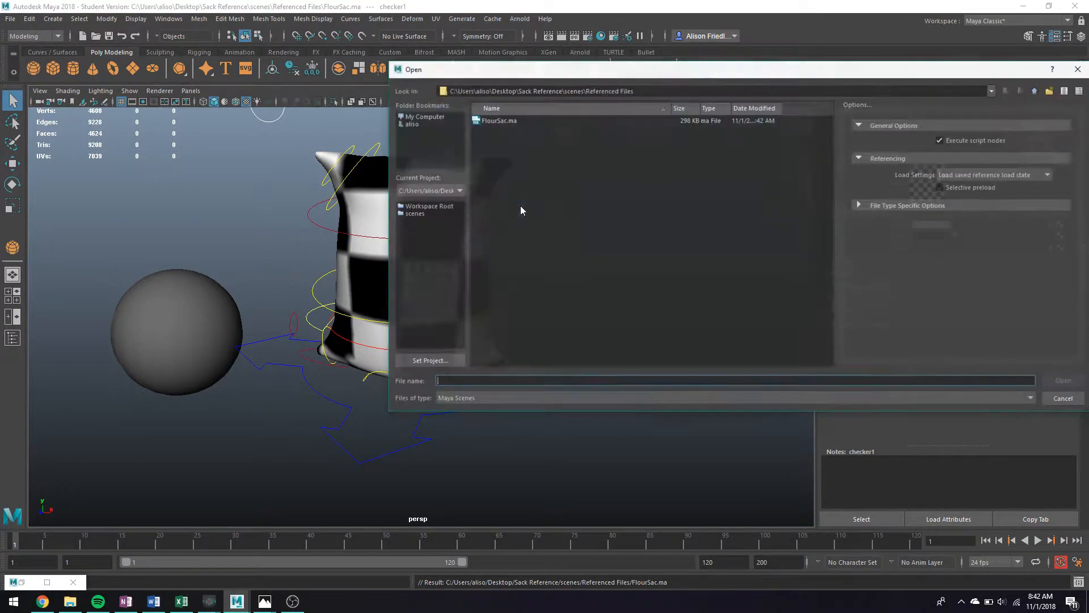
{"action": "left_click", "coordinate": [1035, 91]}
{"action": "double_click", "coordinate": [488, 121]}
{"action": "left_click", "coordinate": [520, 310]}
{"action": "left_click", "coordinate": [533, 311]}
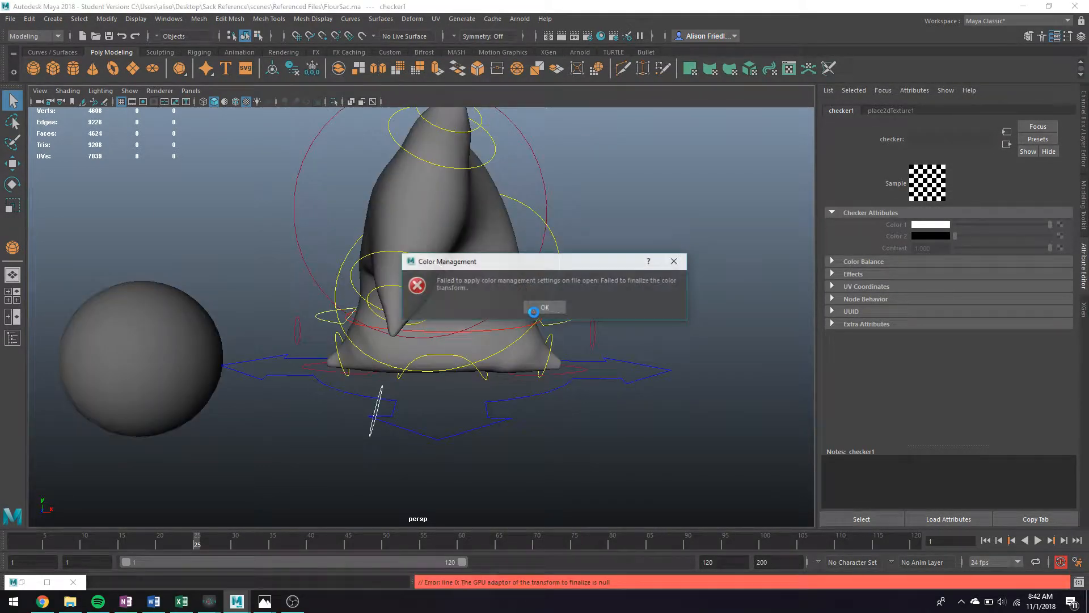
Dismiss the color management error and display the referenced sack with its textures in the viewport.
{"action": "left_click", "coordinate": [537, 311]}
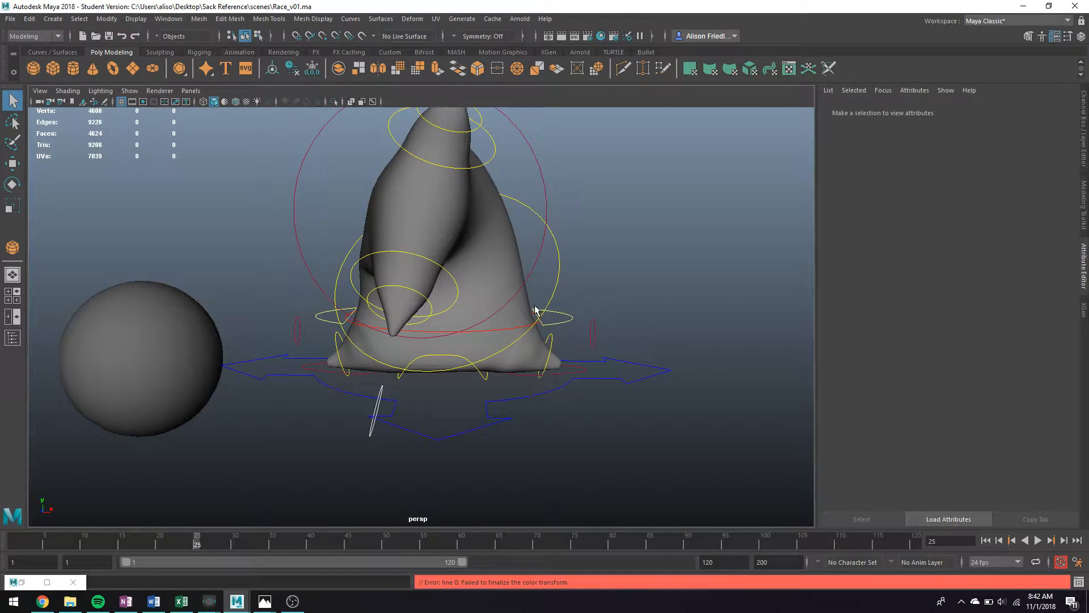
{"action": "left_click", "coordinate": [483, 286]}
{"action": "key", "text": "6"}
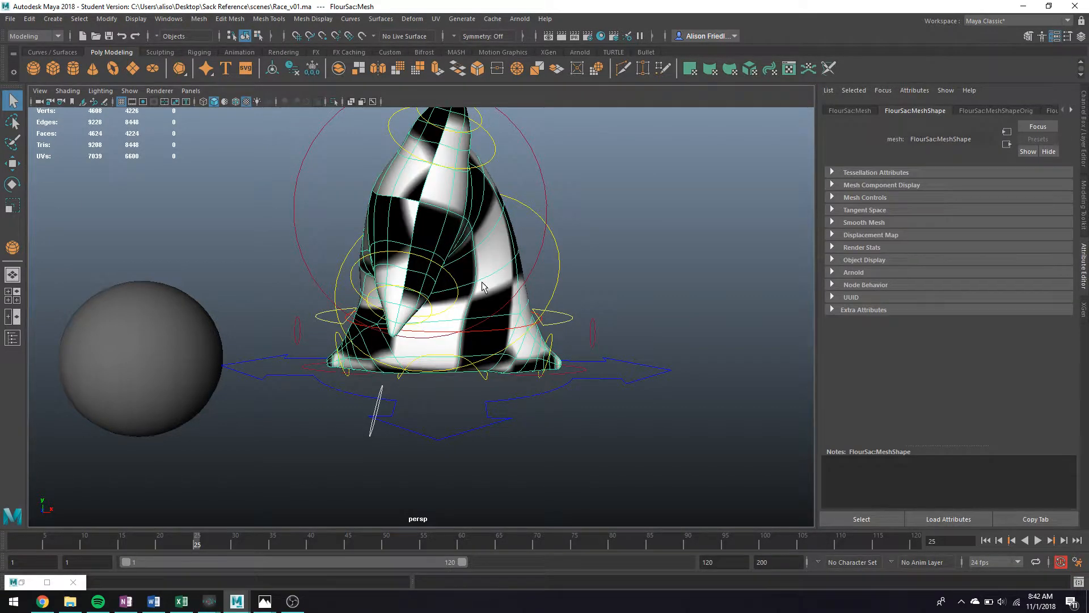
{"action": "left_click", "coordinate": [685, 265]}
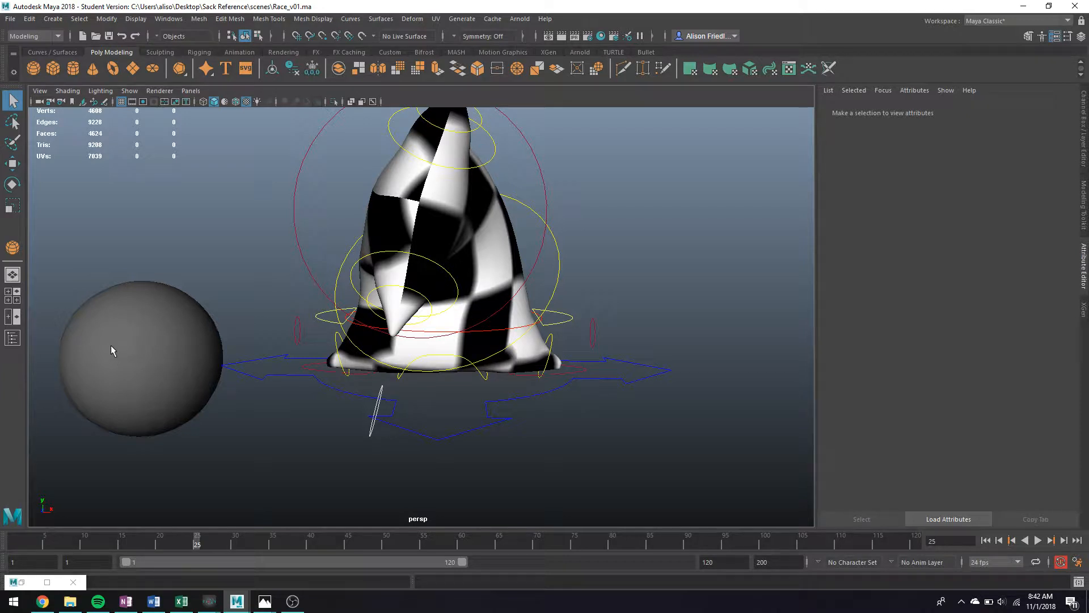
Play the sack's animation to check it with the checker material, and return to frame 1.
{"action": "left_click_drag", "start_coordinate": [412, 388], "coordinate": [346, 397], "text": "alt"}
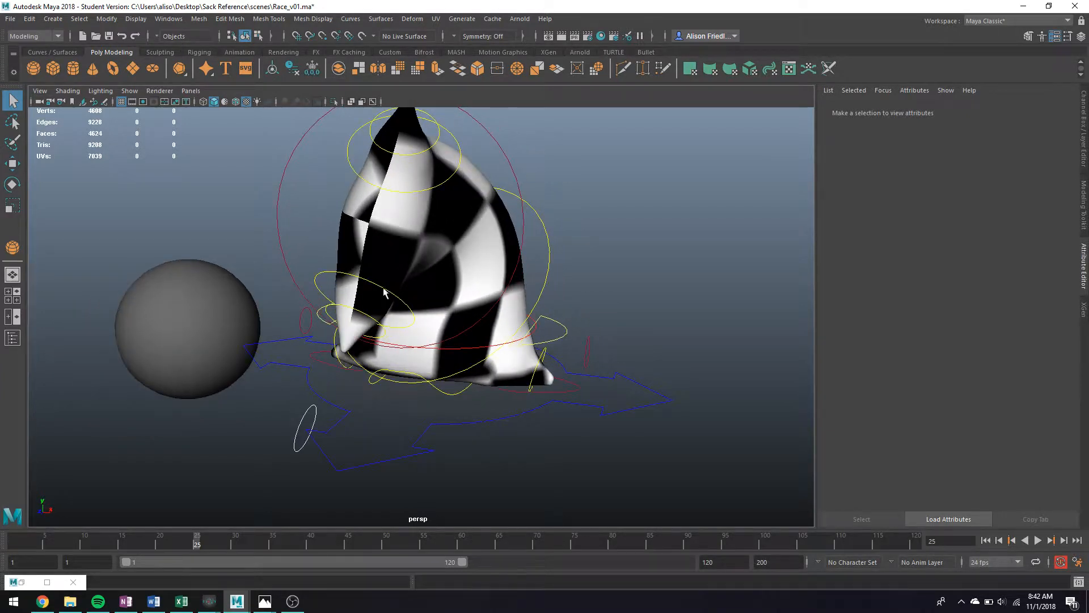
{"action": "key", "text": "alt+v"}
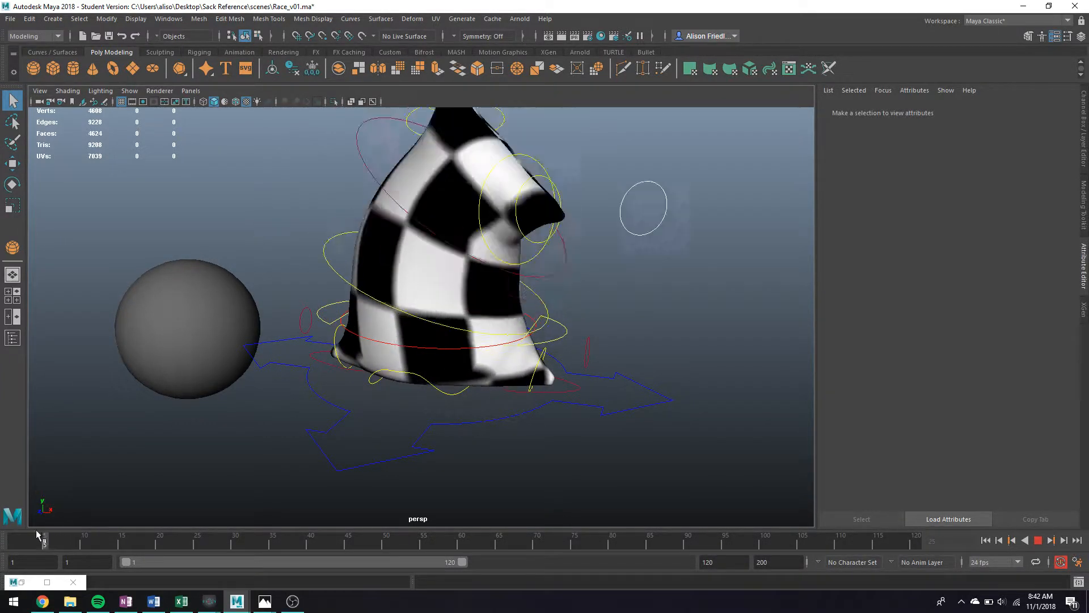
{"action": "left_click_drag", "start_coordinate": [114, 547], "coordinate": [1, 531]}
{"action": "key", "text": "alt+v"}
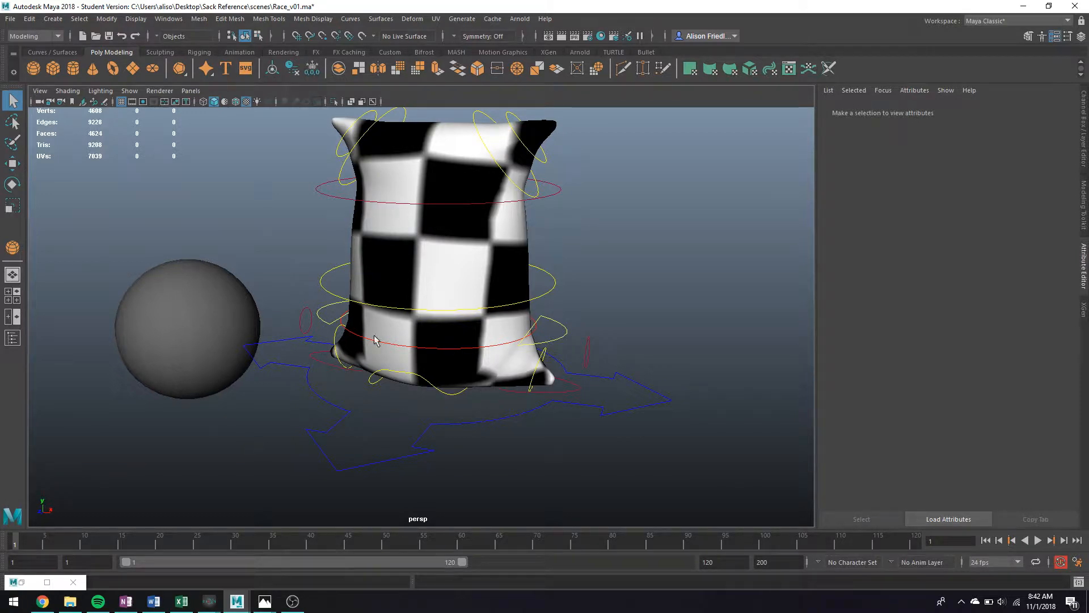
Assign a new Blinn material to the sack mesh and darken its color to near black.
{"action": "left_click", "coordinate": [398, 310]}
{"action": "left_click", "coordinate": [404, 290]}
{"action": "right_click_drag", "start_coordinate": [416, 260], "coordinate": [442, 545]}
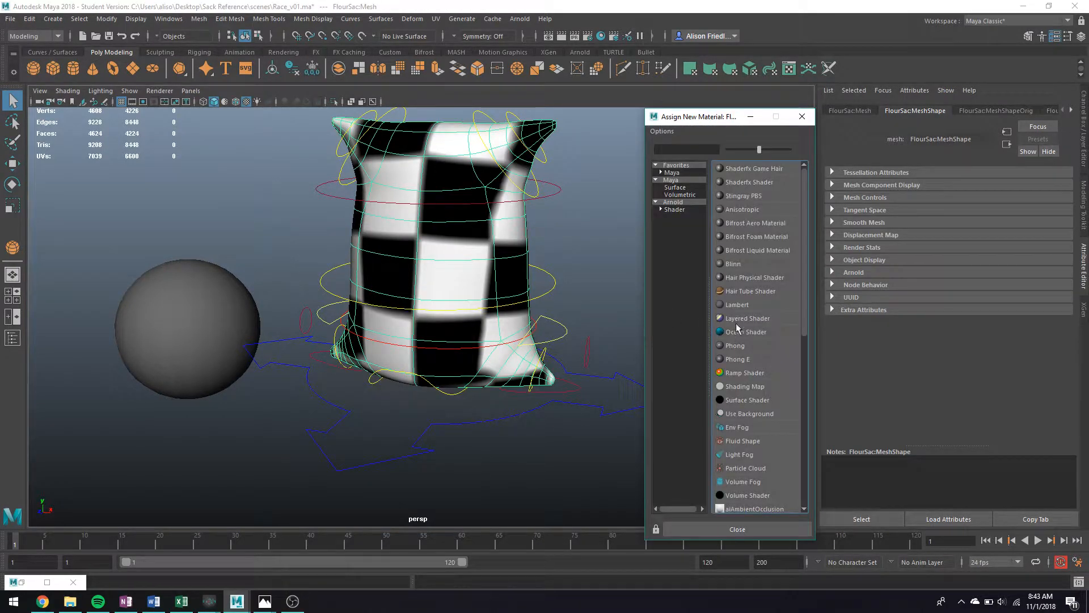
{"action": "left_click", "coordinate": [732, 265]}
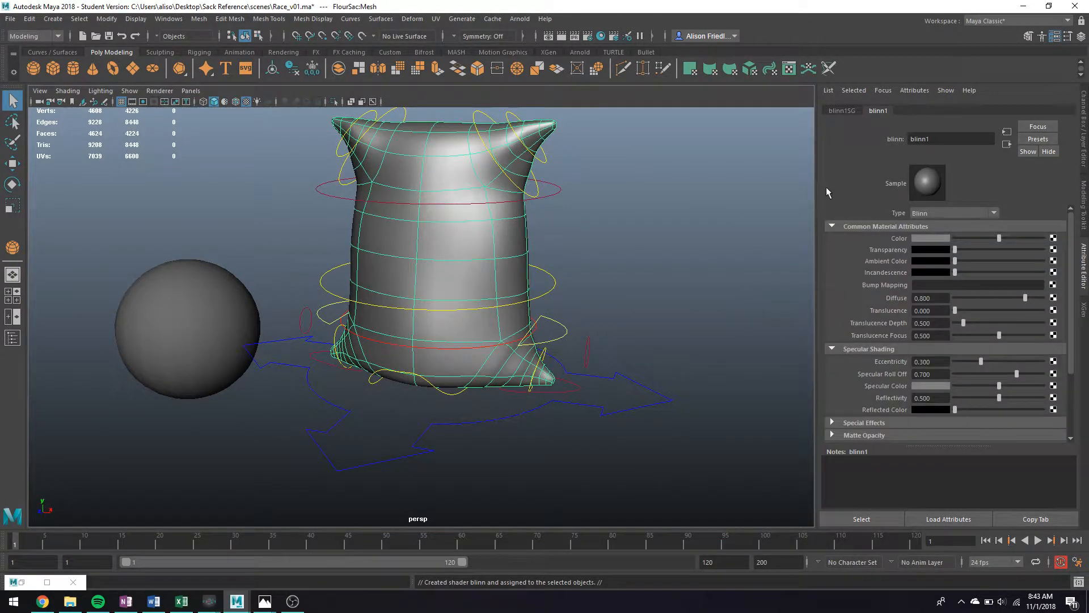
{"action": "left_click", "coordinate": [964, 238]}
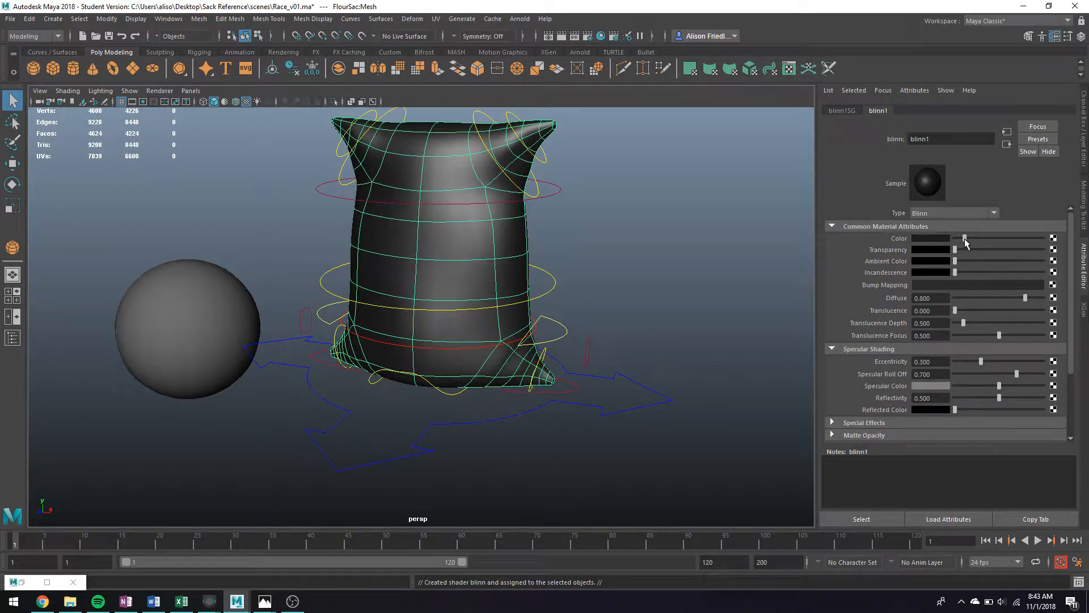
{"action": "left_click", "coordinate": [803, 244]}
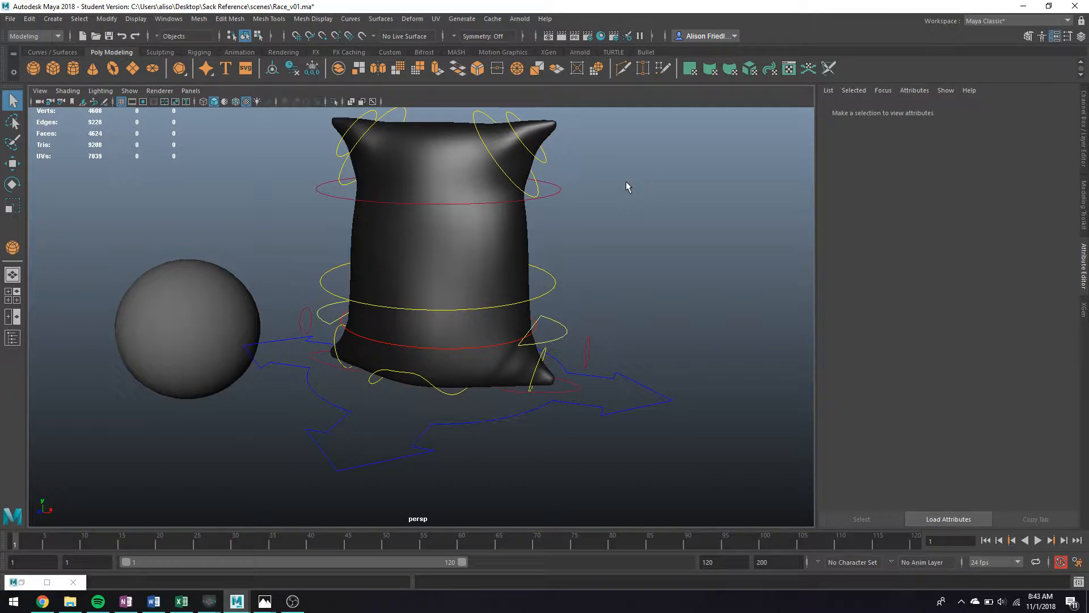
Open FlourSac.ma from the Referenced Files folder without saving the scene changes, accepting the student version and color management notices.
{"action": "key", "text": "ctrl+o"}
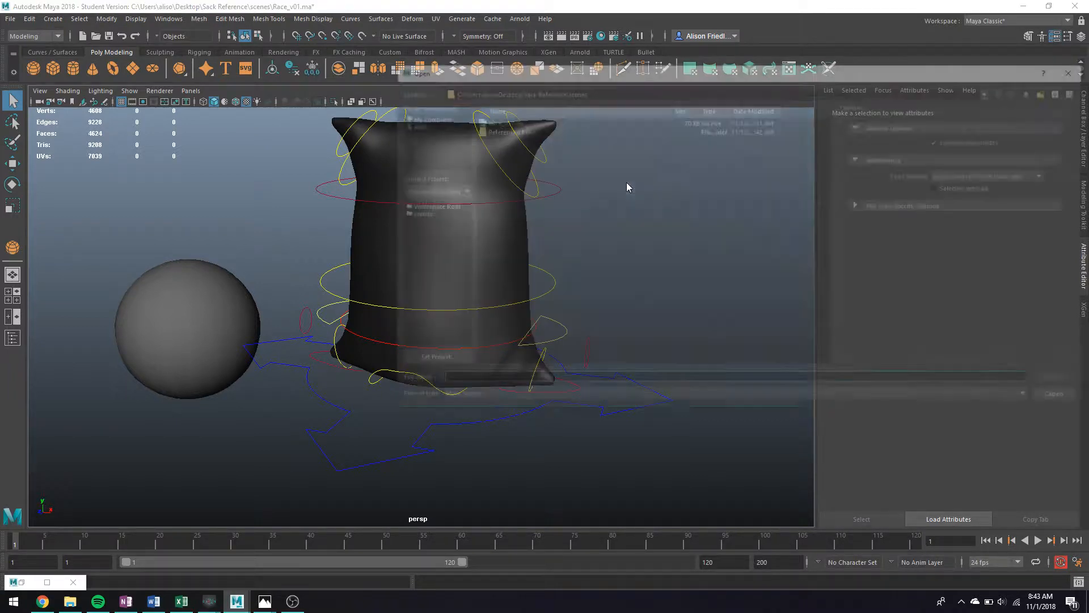
{"action": "double_click", "coordinate": [513, 130]}
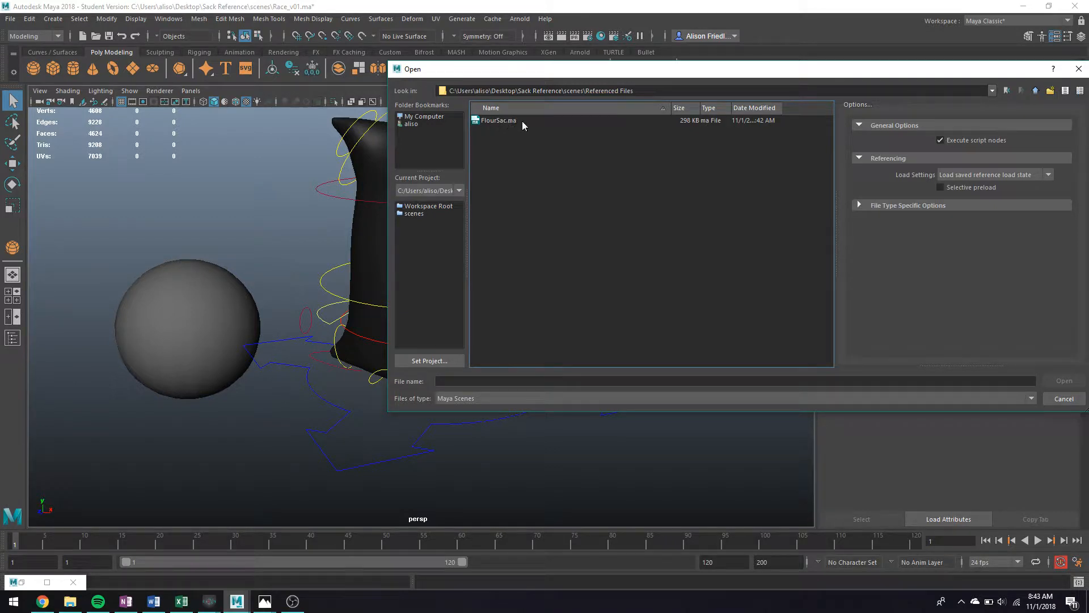
{"action": "double_click", "coordinate": [506, 121]}
{"action": "left_click", "coordinate": [561, 302]}
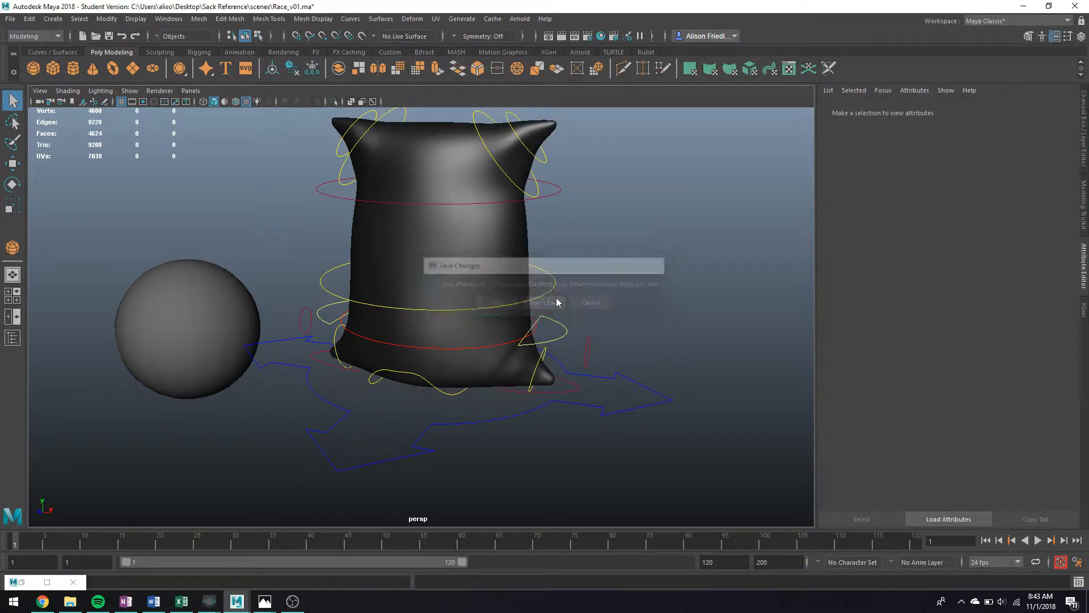
{"action": "left_click", "coordinate": [531, 308]}
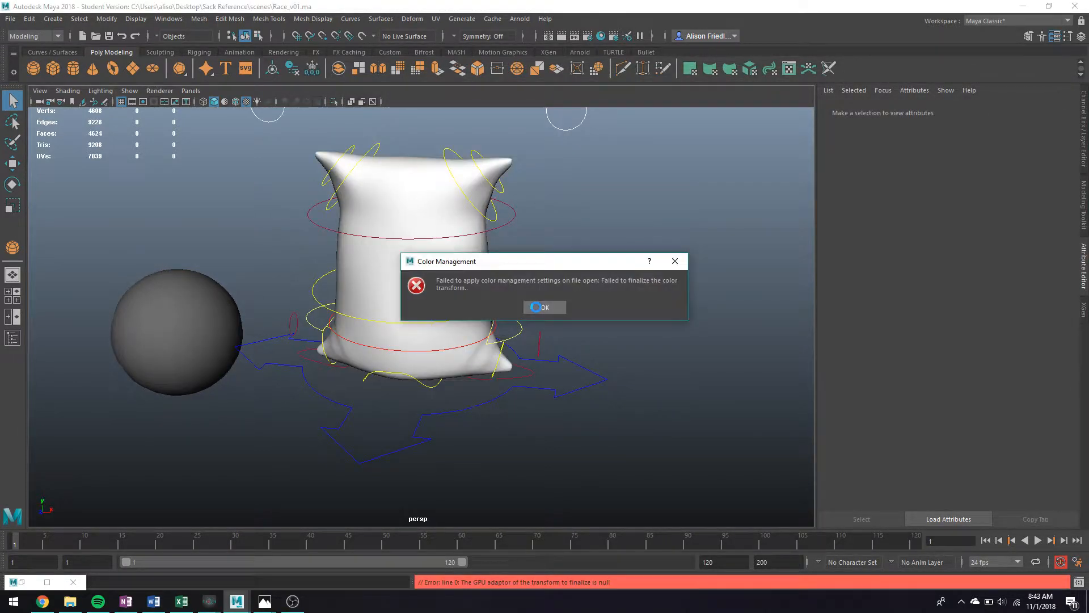
{"action": "left_click", "coordinate": [536, 306]}
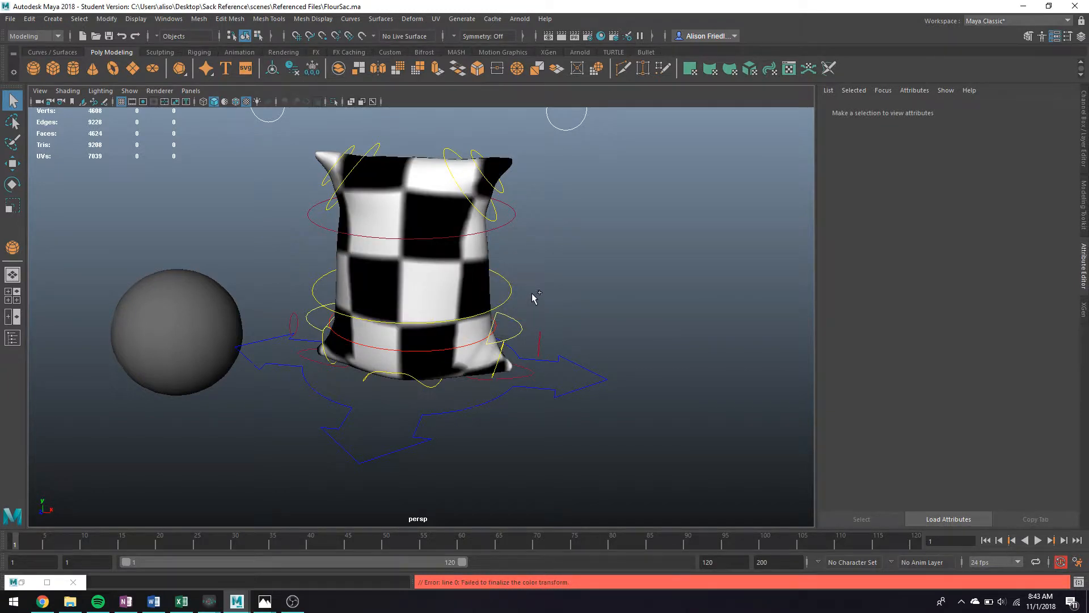
Save a copy of the sack file as FlourSac_Rig01.ma in Referenced Files, accepting the student version notice.
{"action": "key", "text": "ctrl+shift+s"}
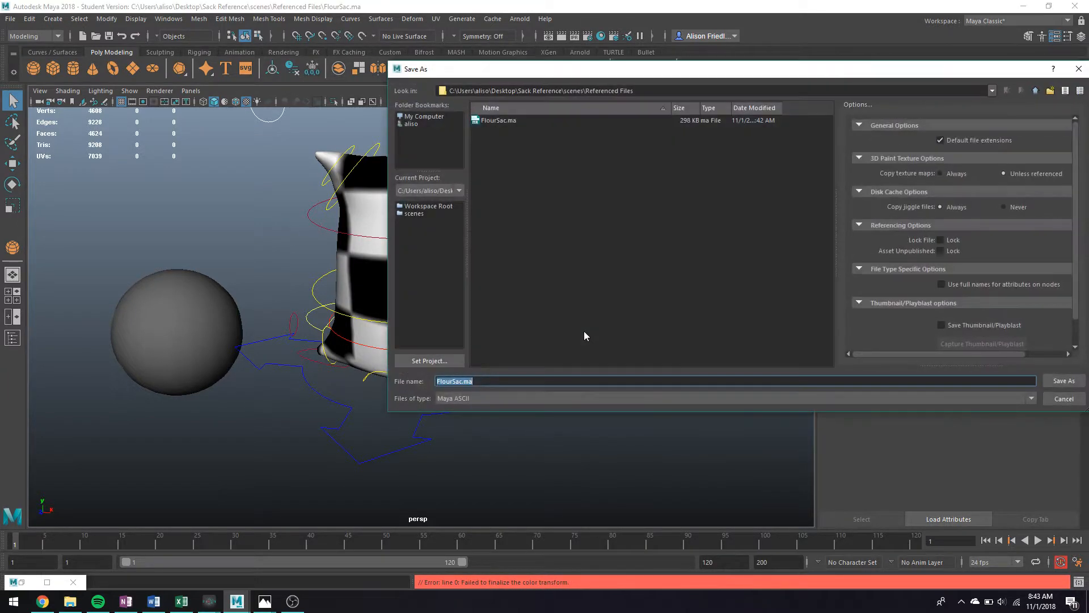
{"action": "double_click", "coordinate": [468, 380]}
{"action": "type", "text": "_Origin"}
{"action": "key", "text": "Return"}
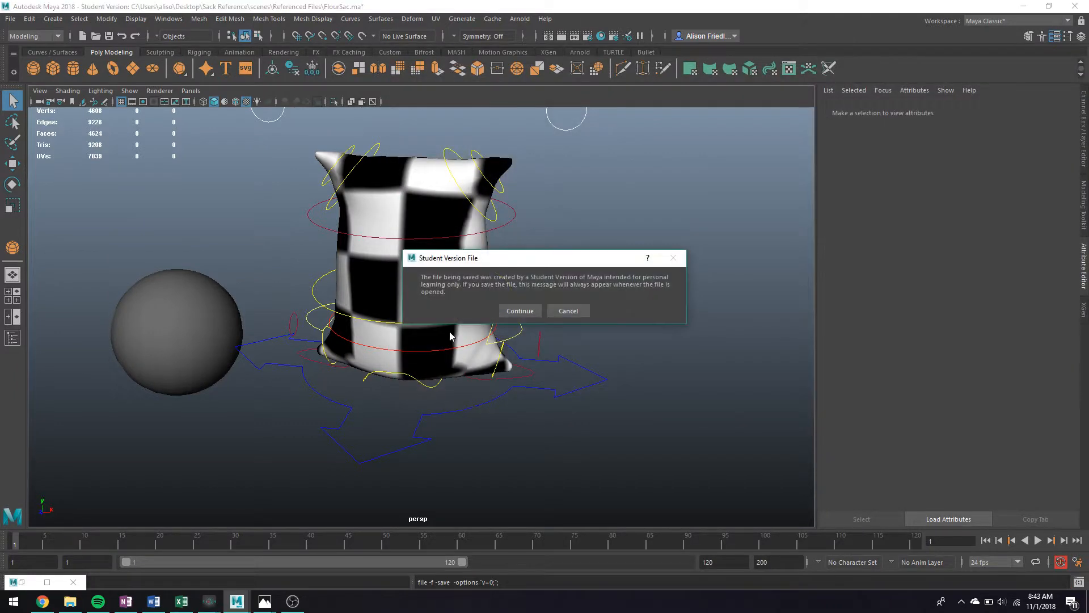
{"action": "key", "text": "Return"}
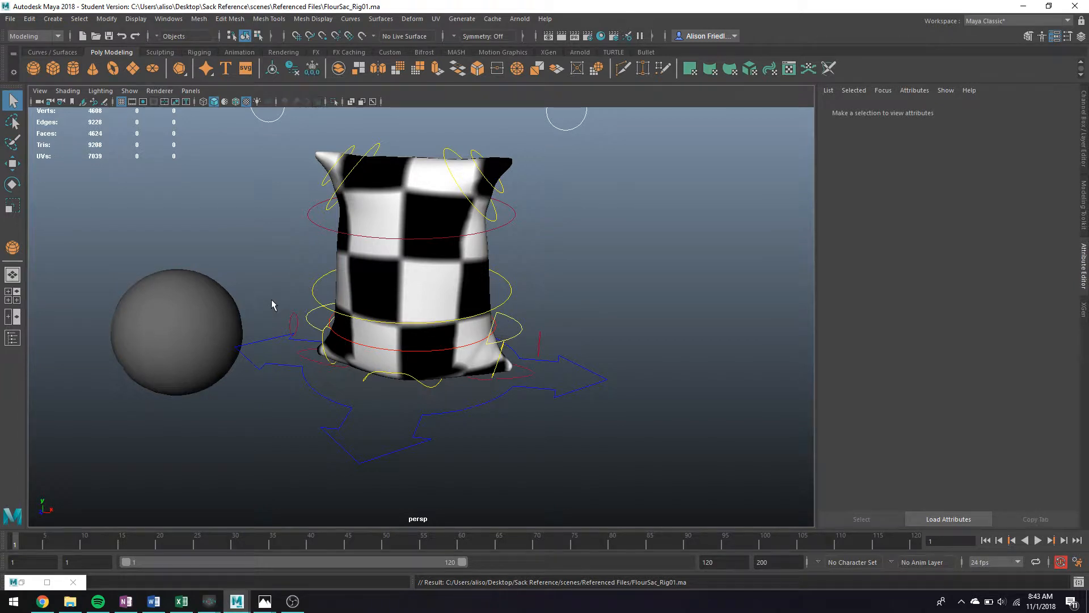
Save the sack file as a second version named FlourSac_Rig02.ma, accepting the student version notice.
{"action": "key", "text": "ctrl+shift+s"}
{"action": "left_click_drag", "start_coordinate": [479, 384], "coordinate": [516, 393]}
{"action": "type", "text": "2"}
{"action": "key", "text": "Return"}
{"action": "key", "text": "Return"}
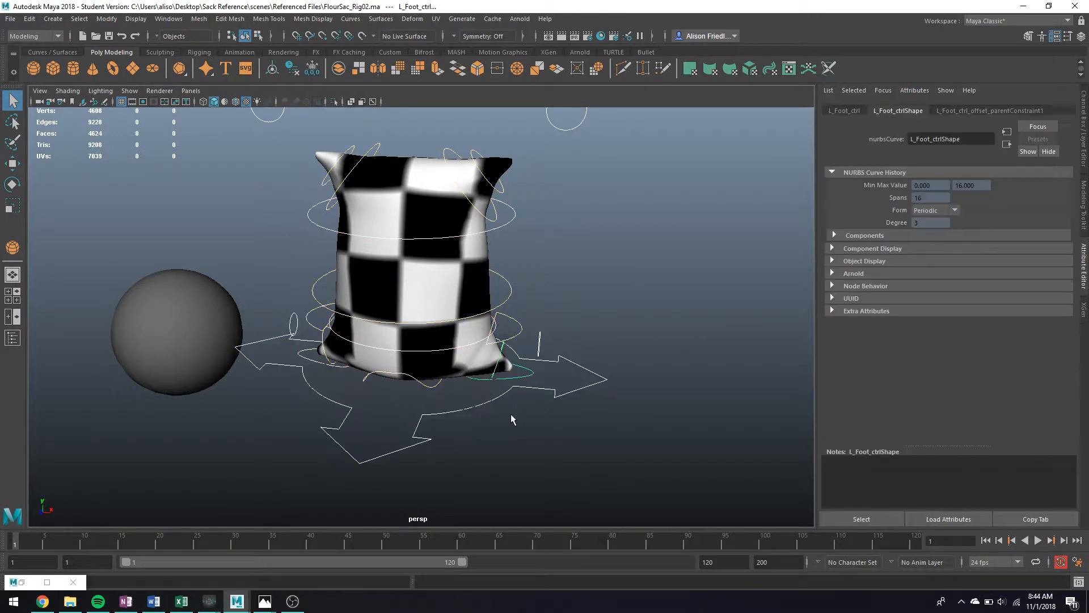
Delete the rig's control curves and draw a flat polygon cylinder on the opposite side of the sack from the sphere.
{"action": "key", "text": "Delete"}
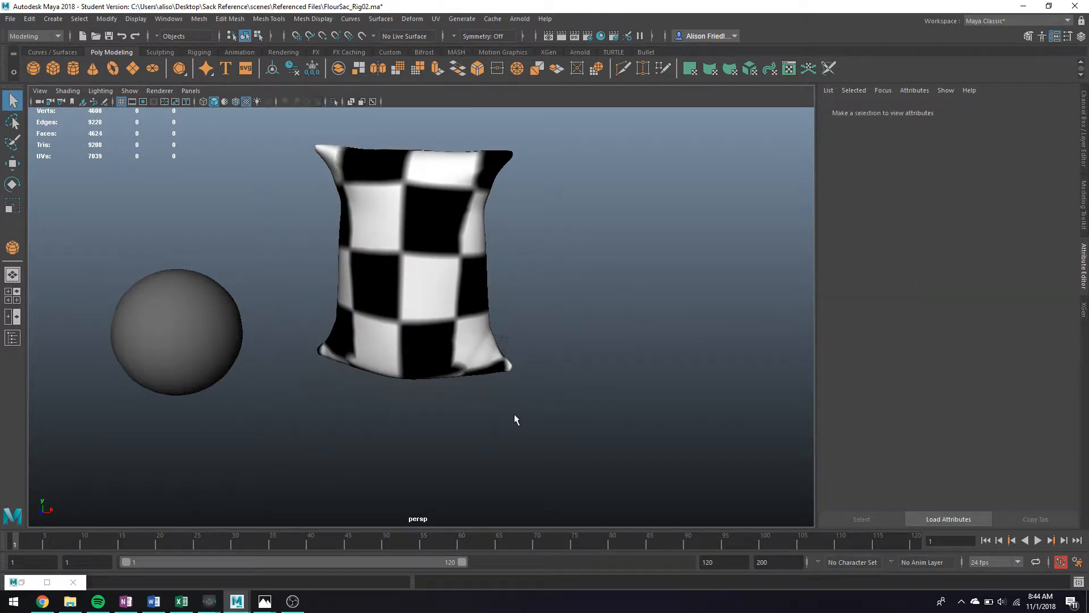
{"action": "middle_click_drag", "start_coordinate": [472, 316], "coordinate": [480, 336], "text": "alt"}
{"action": "left_click_drag", "start_coordinate": [479, 336], "coordinate": [479, 354], "text": "alt"}
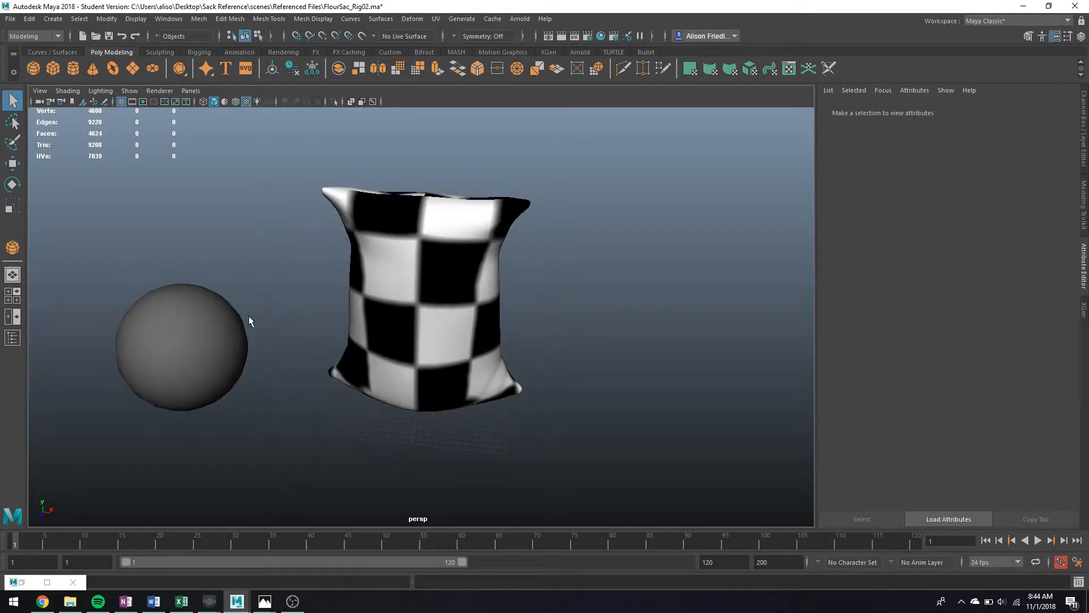
{"action": "left_click", "coordinate": [74, 71]}
{"action": "mouse_move", "coordinate": [565, 426]}
{"action": "left_mouse_down"}
{"action": "mouse_move", "coordinate": [618, 458]}
{"action": "mouse_move", "coordinate": [618, 390]}
{"action": "mouse_move", "coordinate": [794, 424]}
{"action": "left_mouse_up"}
{"action": "key", "text": "w"}
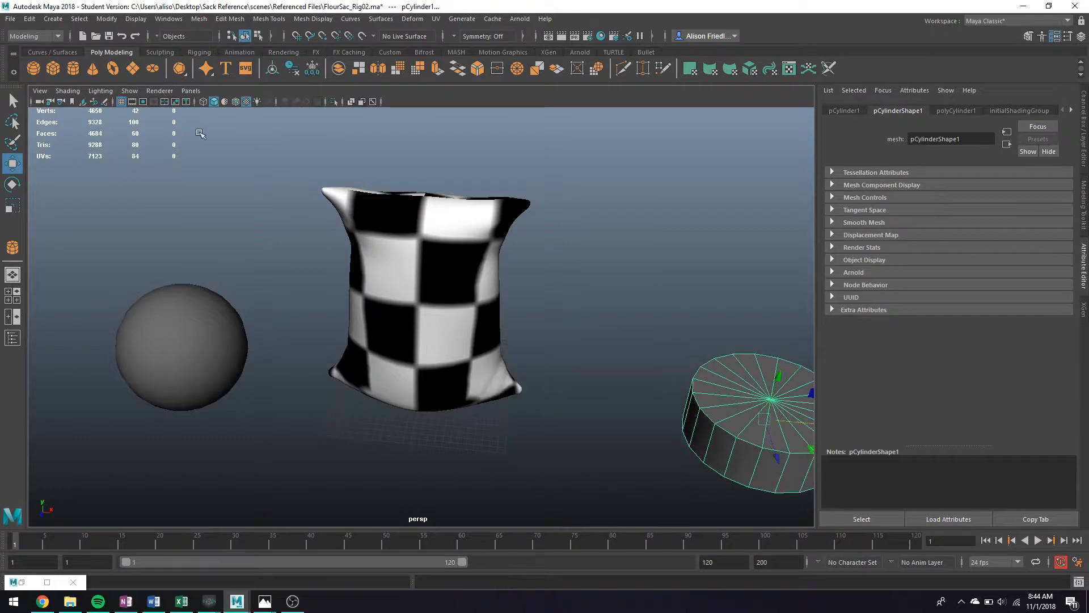
Switch to the Rigging menu set and create a chain of four joints between the sack and the cylinder.
{"action": "left_click", "coordinate": [275, 19]}
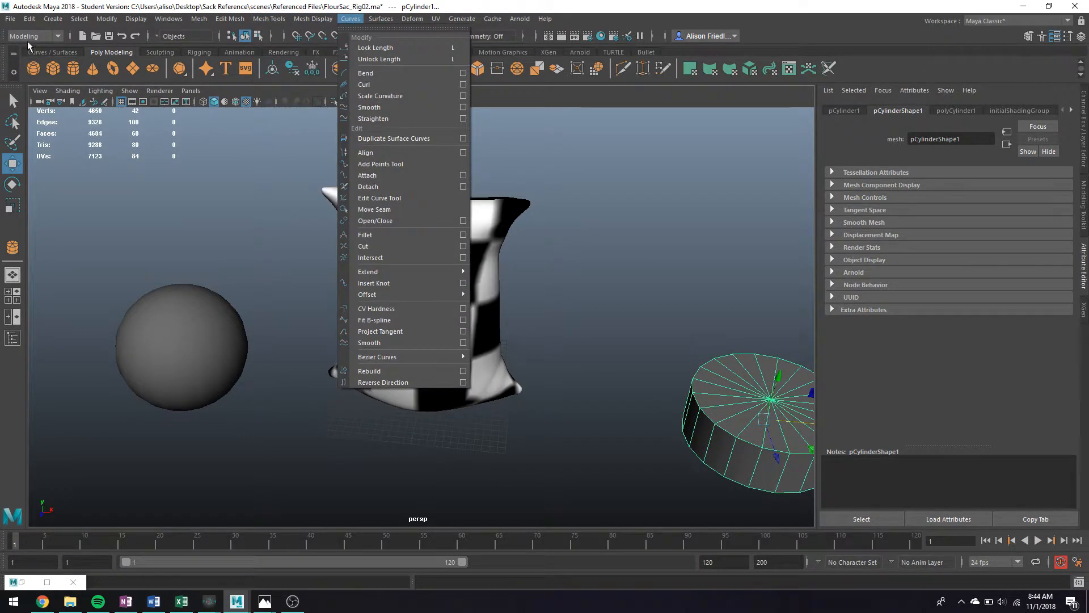
{"action": "left_click", "coordinate": [56, 37]}
{"action": "left_click", "coordinate": [21, 60]}
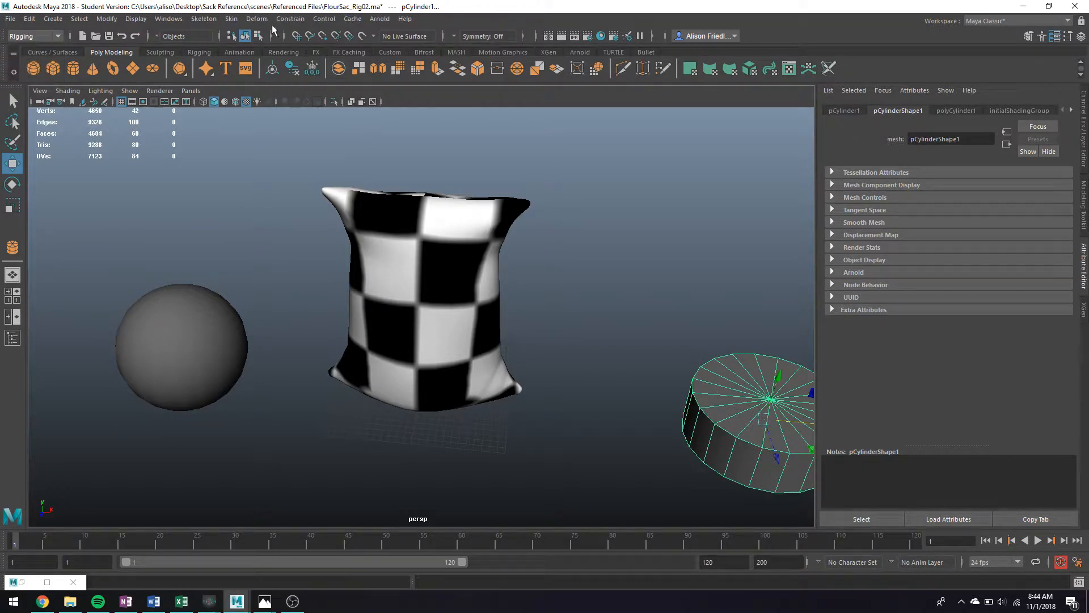
{"action": "left_click", "coordinate": [231, 20]}
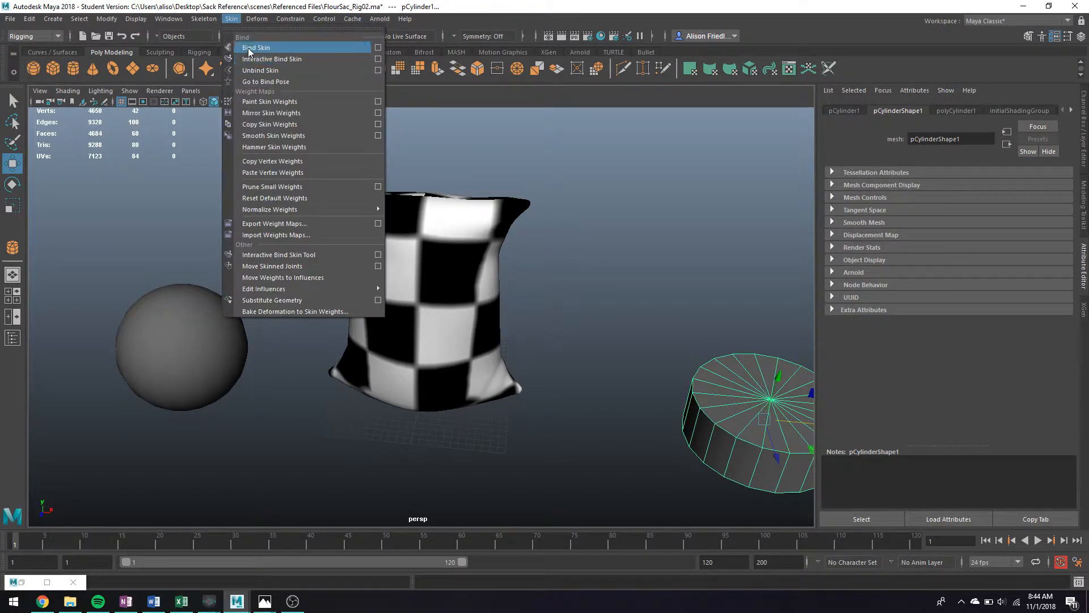
{"action": "mouse_move", "coordinate": [206, 19]}
{"action": "left_click", "coordinate": [227, 48]}
{"action": "left_click", "coordinate": [607, 333]}
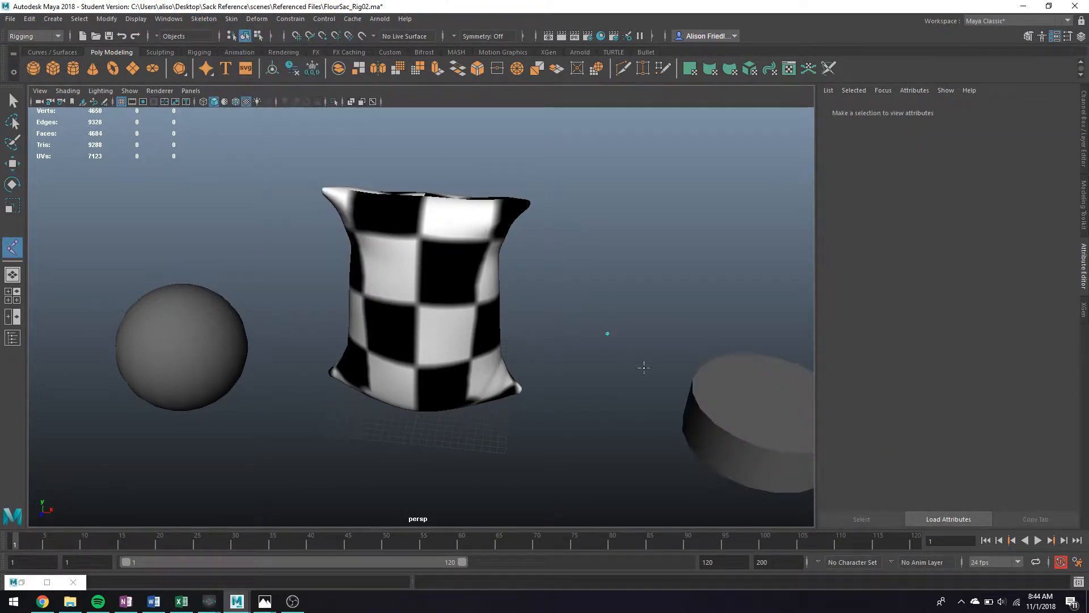
{"action": "left_click", "coordinate": [644, 369]}
{"action": "left_click", "coordinate": [575, 418]}
{"action": "left_click", "coordinate": [516, 340]}
{"action": "key", "text": "Return"}
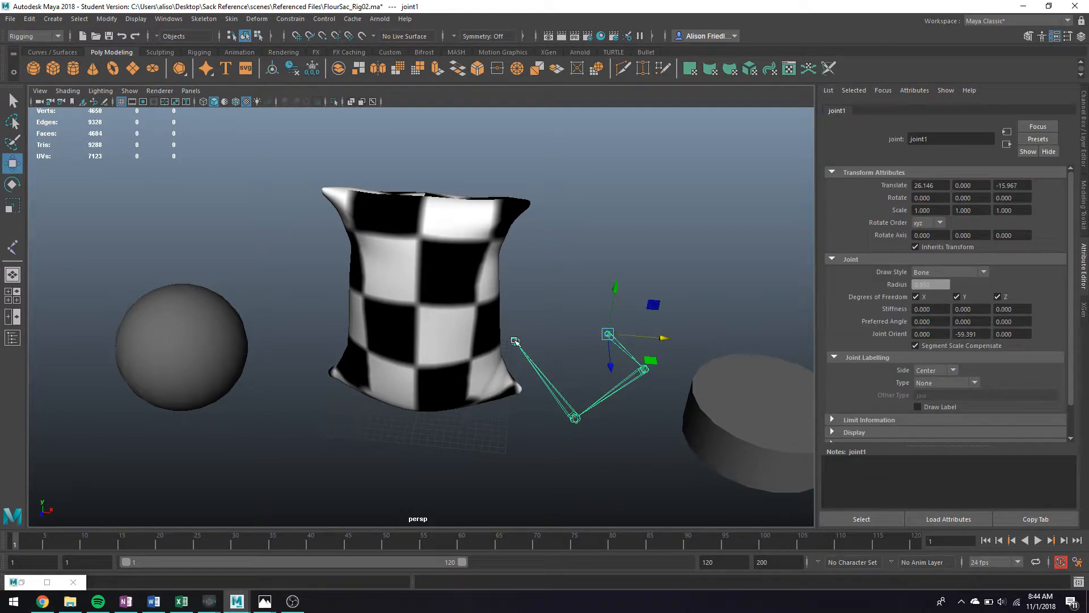
{"action": "key", "text": "q"}
{"action": "left_click", "coordinate": [515, 312]}
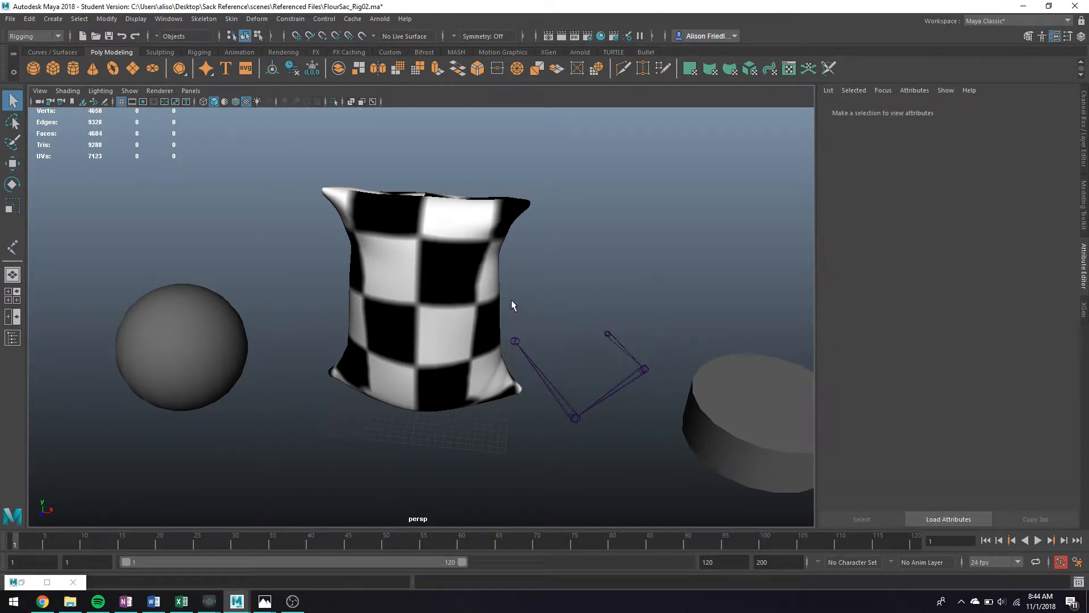
Save the changes to FlourSac_Rig02.ma, accepting the student version notice.
{"action": "scroll", "coordinate": [511, 299], "scroll_direction": "down", "scroll_amount": 6}
{"action": "left_click_drag", "start_coordinate": [492, 290], "coordinate": [475, 298], "text": "alt"}
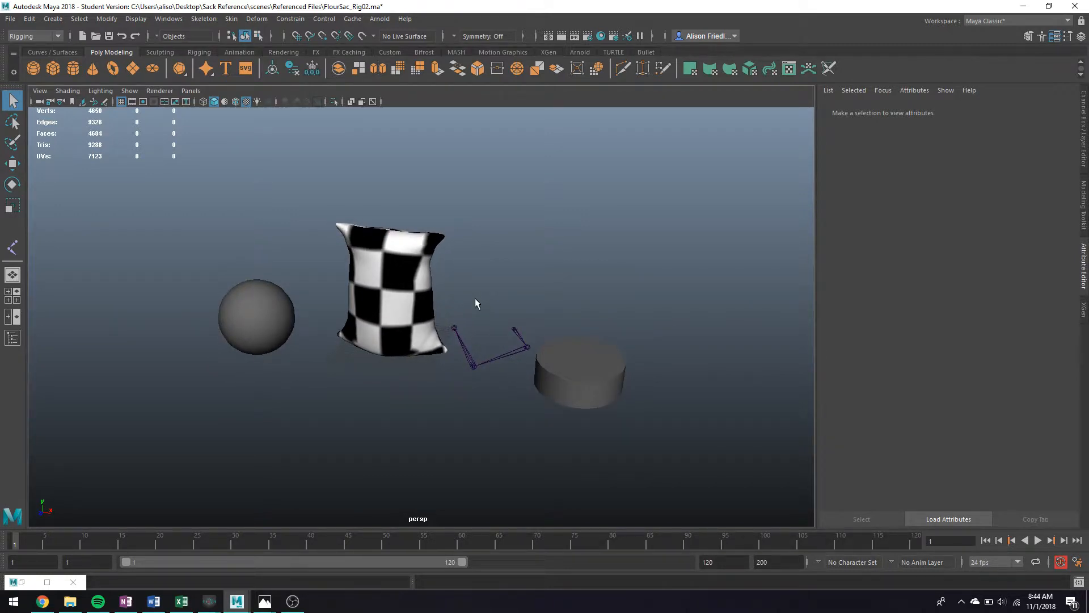
{"action": "key", "text": "ctrl+s"}
{"action": "key", "text": "Return"}
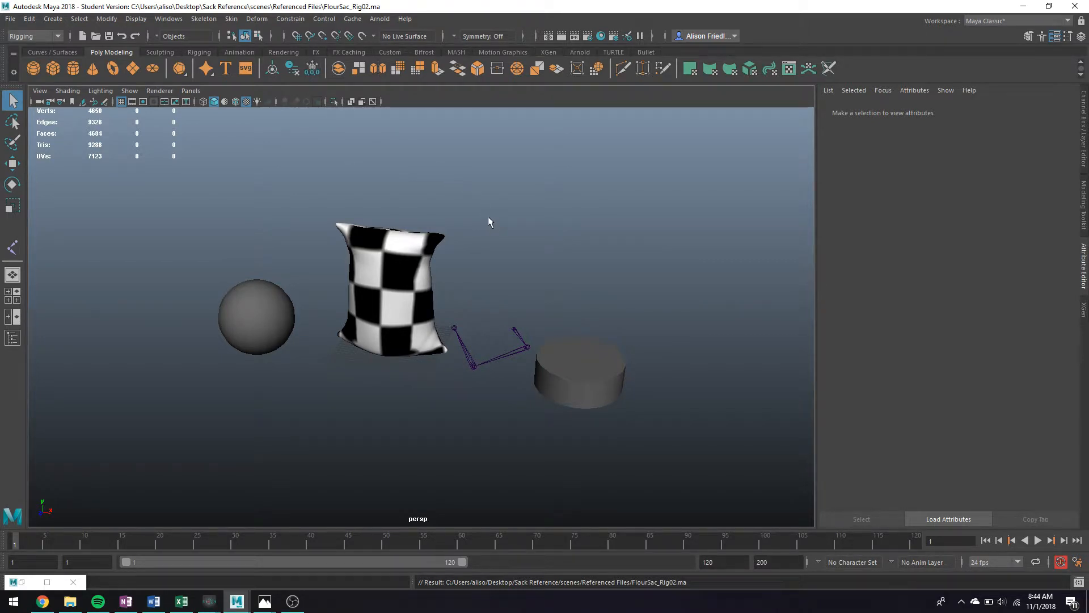
Save the edited rig as FlourSac.ma, replacing the existing file and accepting the student version notice.
{"action": "key", "text": "ctrl+shift+s"}
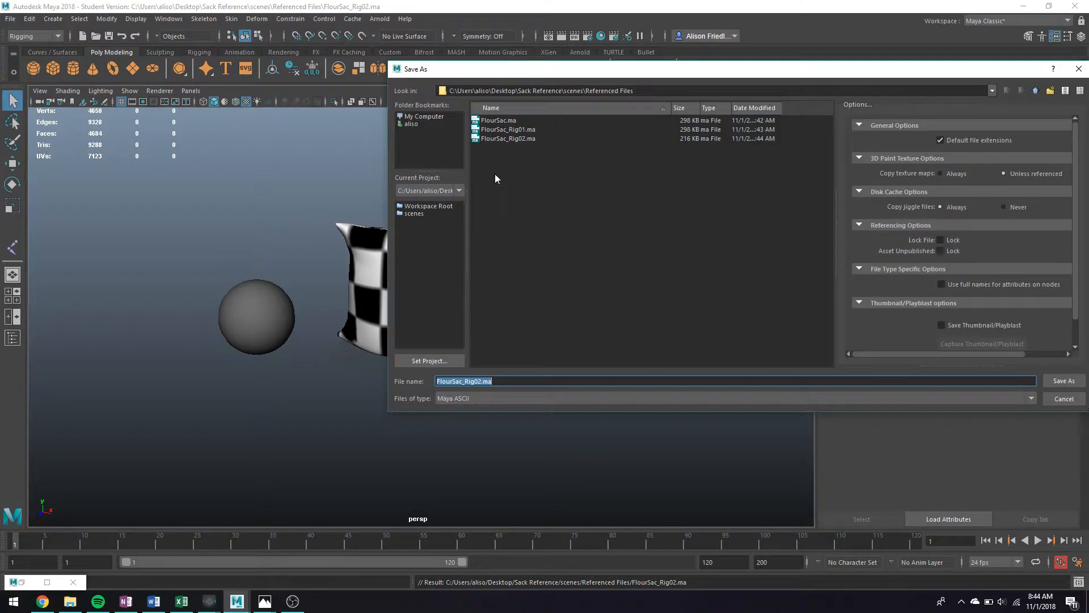
{"action": "double_click", "coordinate": [501, 119]}
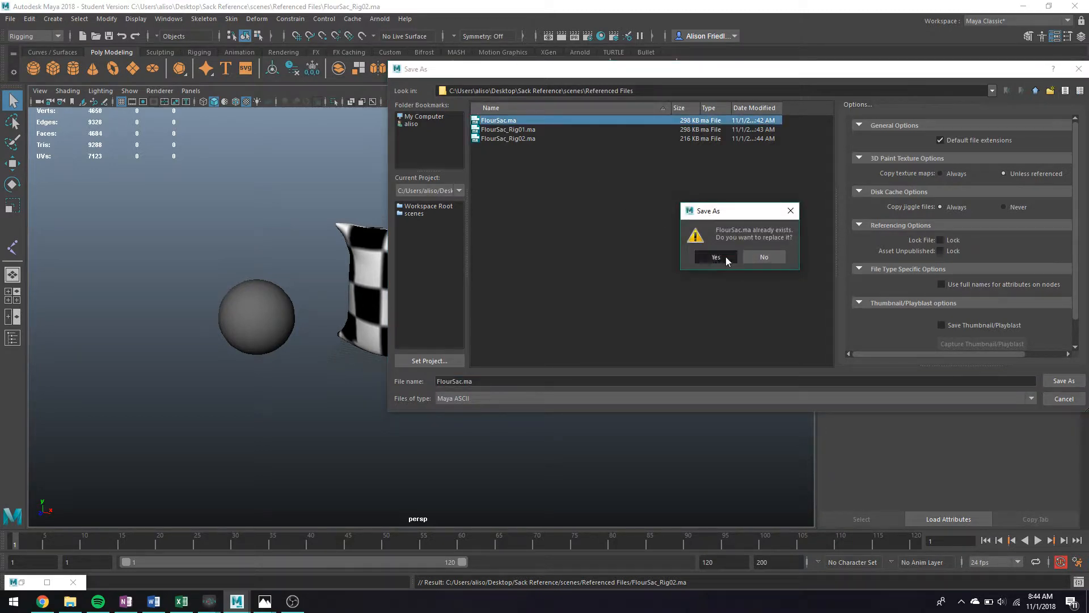
{"action": "left_click", "coordinate": [716, 257]}
{"action": "left_click", "coordinate": [530, 309]}
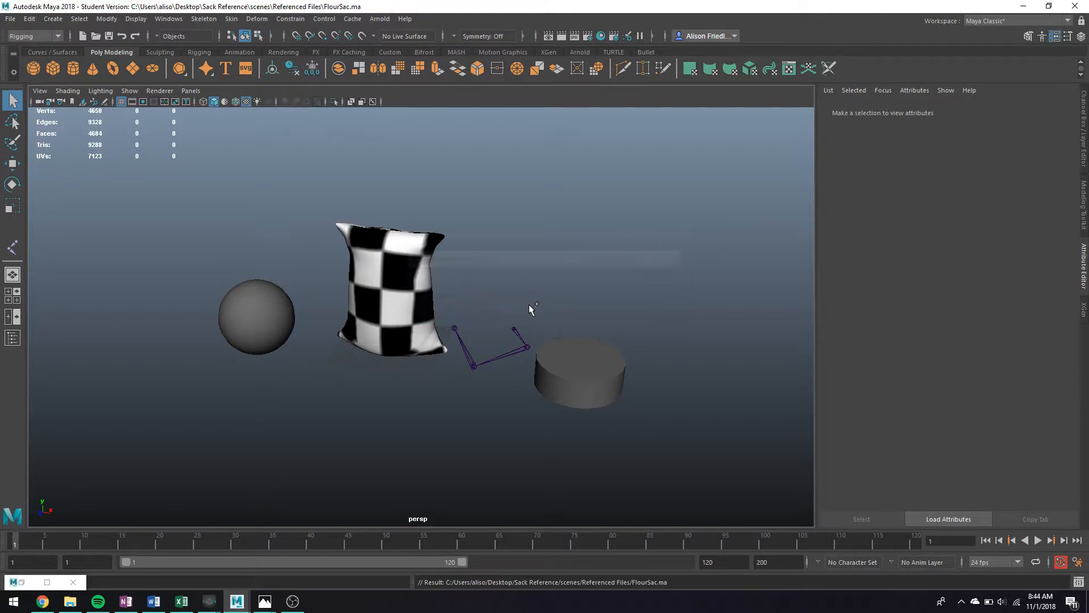
Open Race_v01.ma from the scenes folder, accepting the notices, and view frame 27 with textured shading.
{"action": "key", "text": "ctrl+o"}
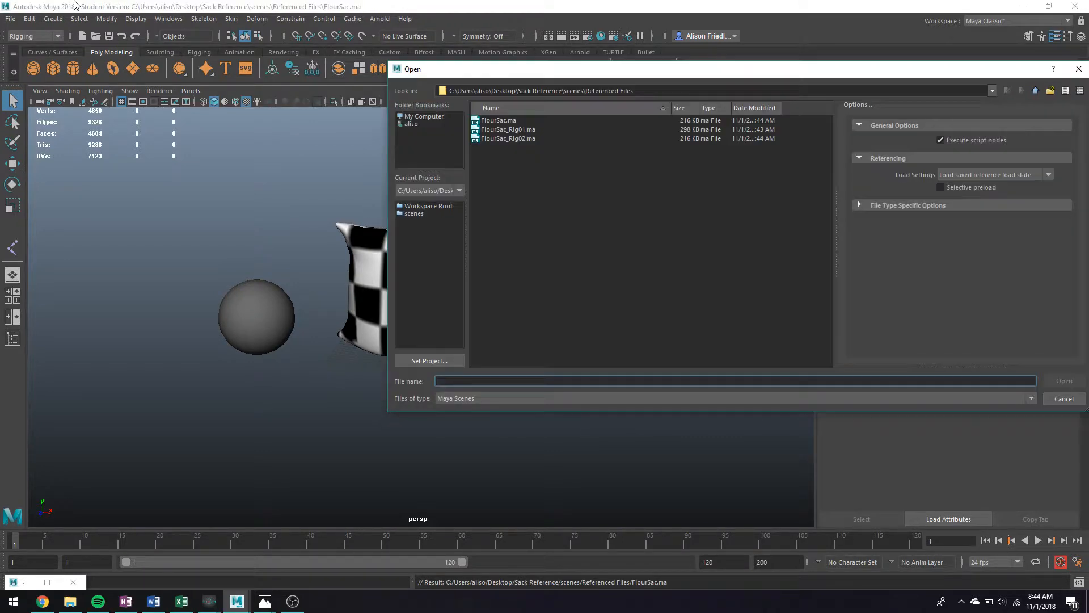
{"action": "left_click", "coordinate": [1035, 91]}
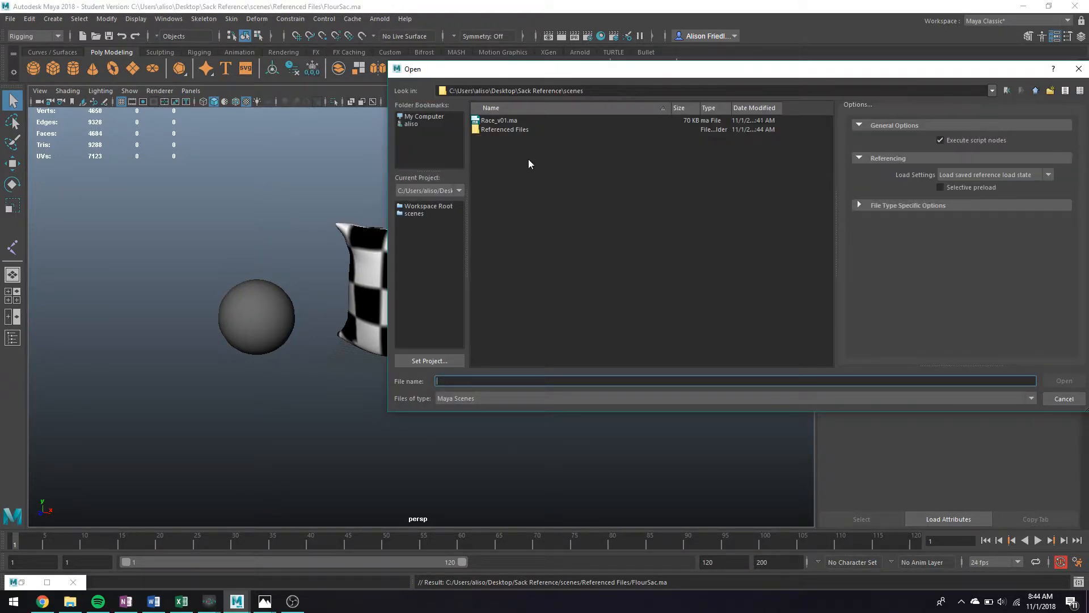
{"action": "double_click", "coordinate": [500, 121]}
{"action": "left_click", "coordinate": [517, 309]}
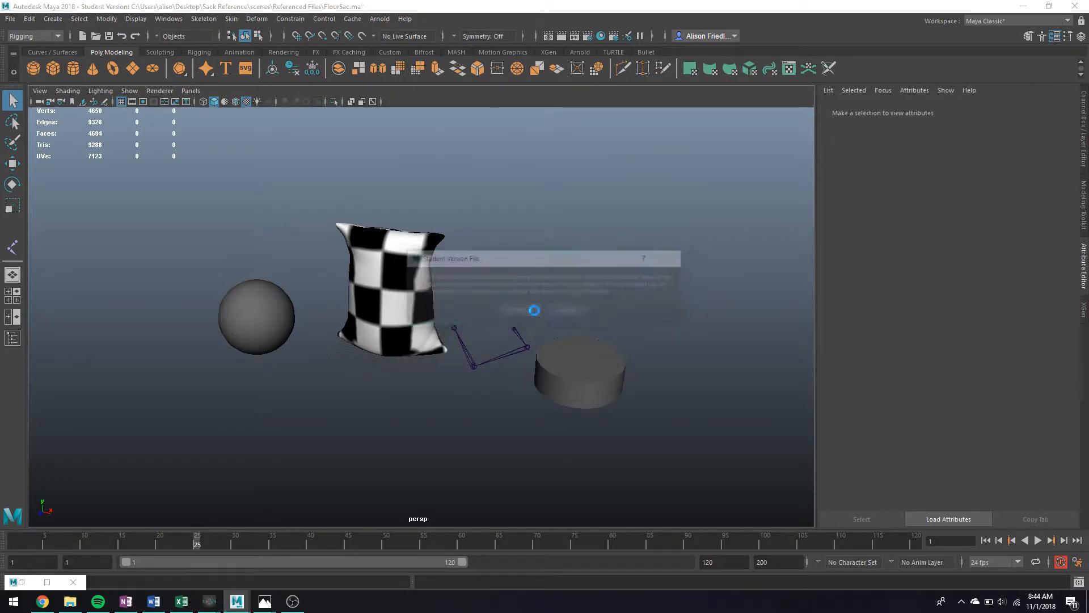
{"action": "left_click", "coordinate": [518, 310]}
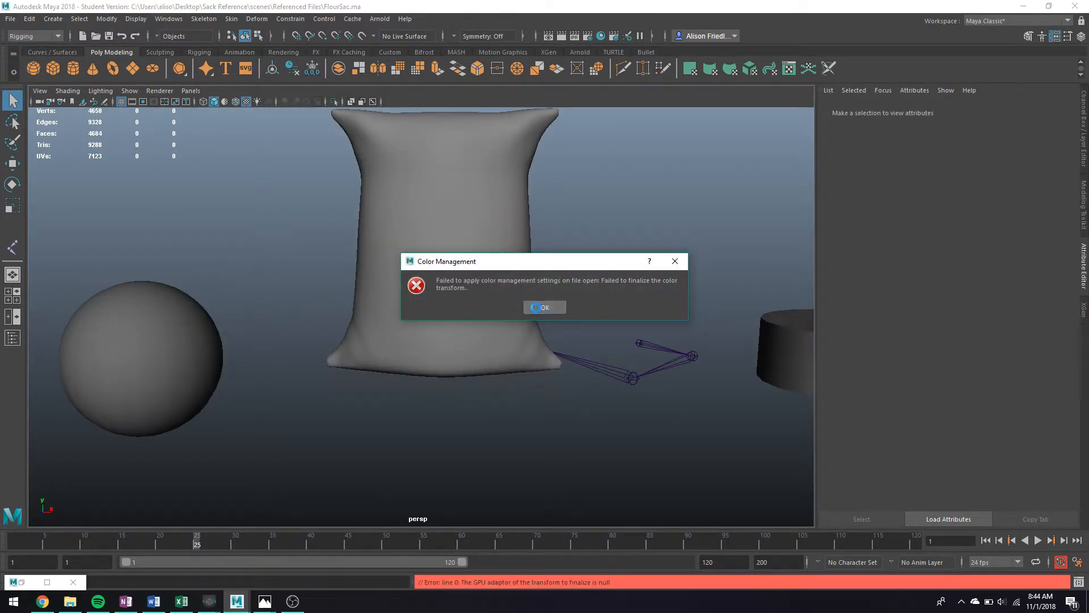
{"action": "left_click", "coordinate": [540, 307]}
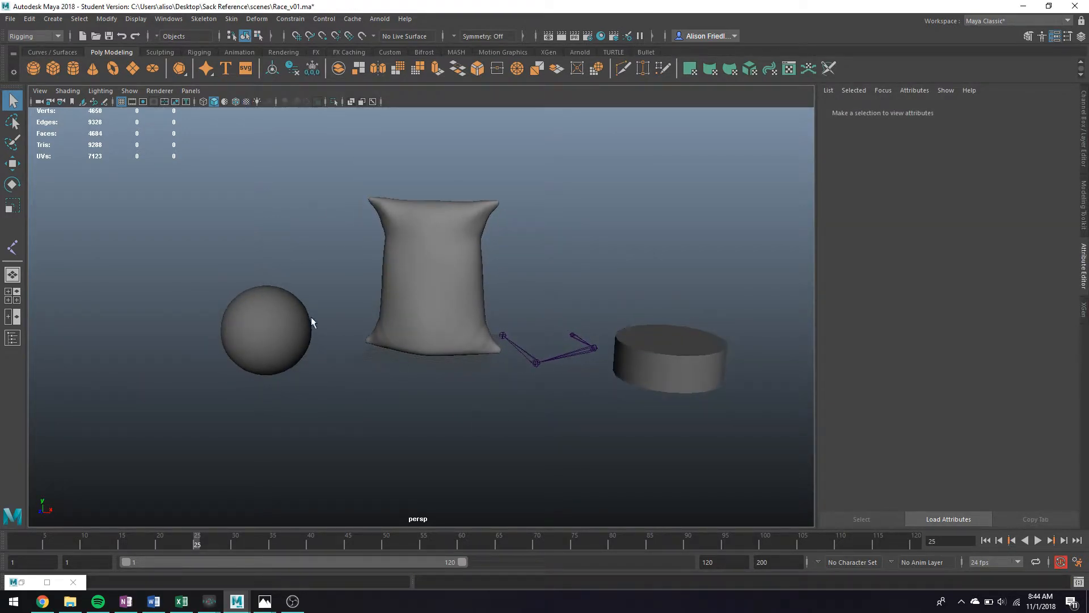
{"action": "mouse_move", "coordinate": [209, 544]}
{"action": "left_mouse_down"}
{"action": "mouse_move", "coordinate": [21, 503]}
{"action": "mouse_move", "coordinate": [208, 544]}
{"action": "left_mouse_up"}
{"action": "key", "text": "6"}
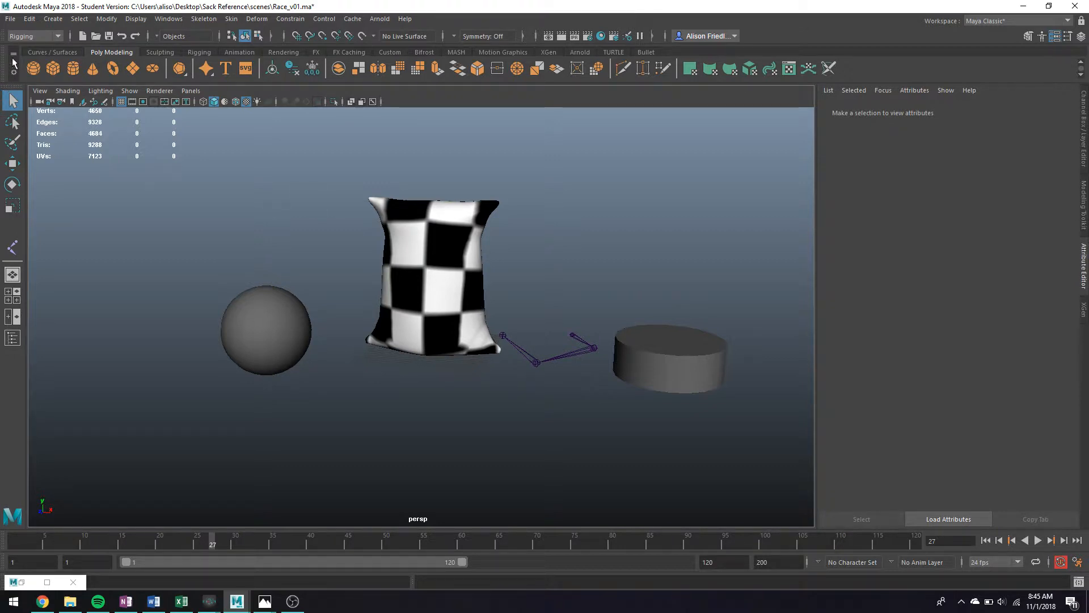
Open the reference creation options and enlarge the window to examine the namespace settings.
{"action": "left_click", "coordinate": [11, 18]}
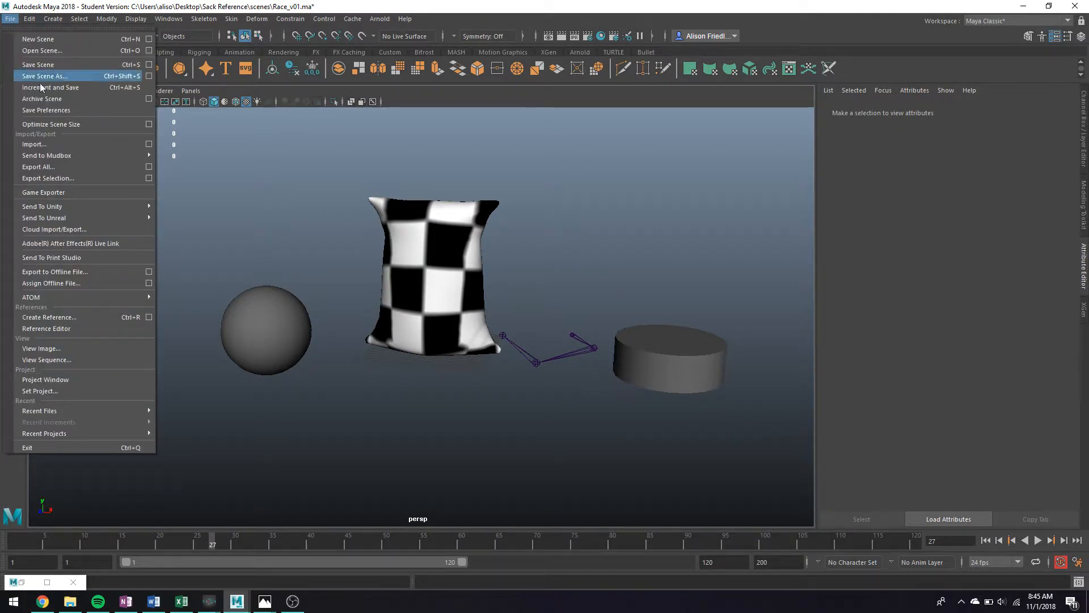
{"action": "left_click", "coordinate": [150, 317]}
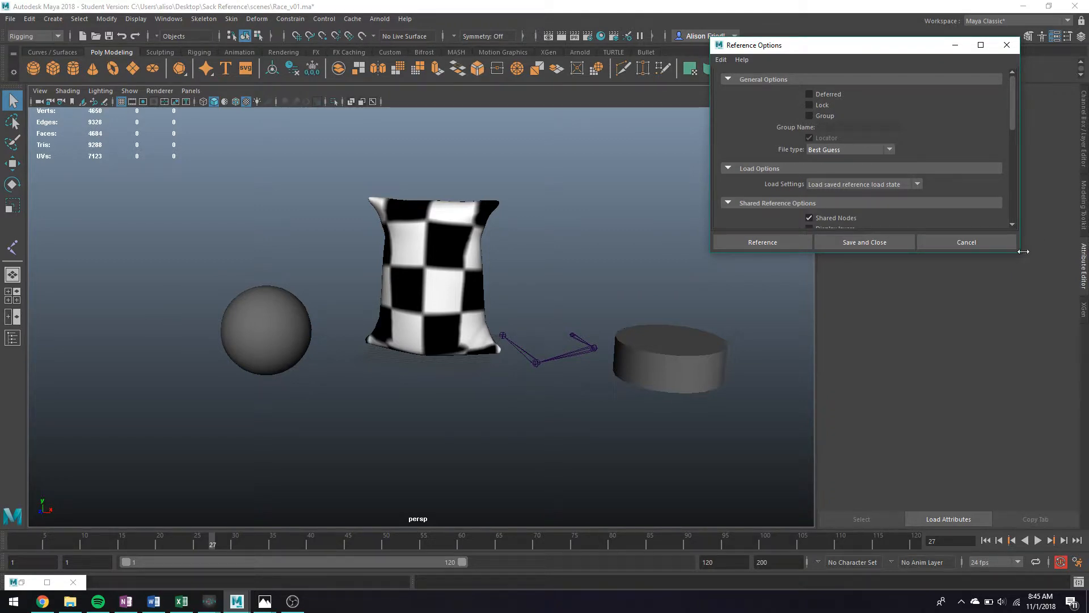
{"action": "left_click_drag", "start_coordinate": [1019, 252], "coordinate": [1072, 437]}
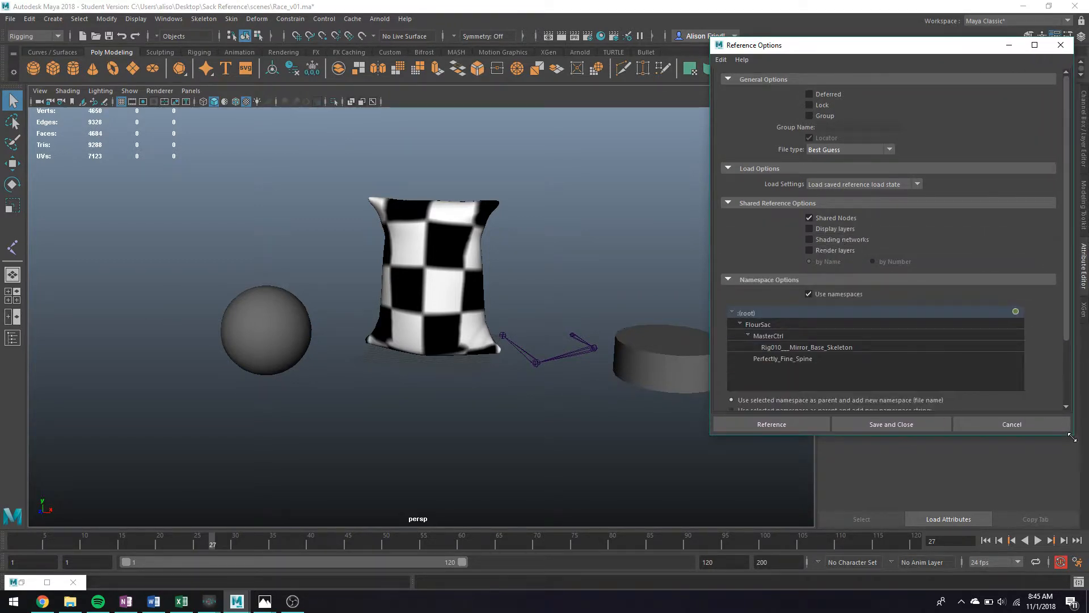
{"action": "scroll", "coordinate": [904, 250], "scroll_direction": "down", "scroll_amount": 3}
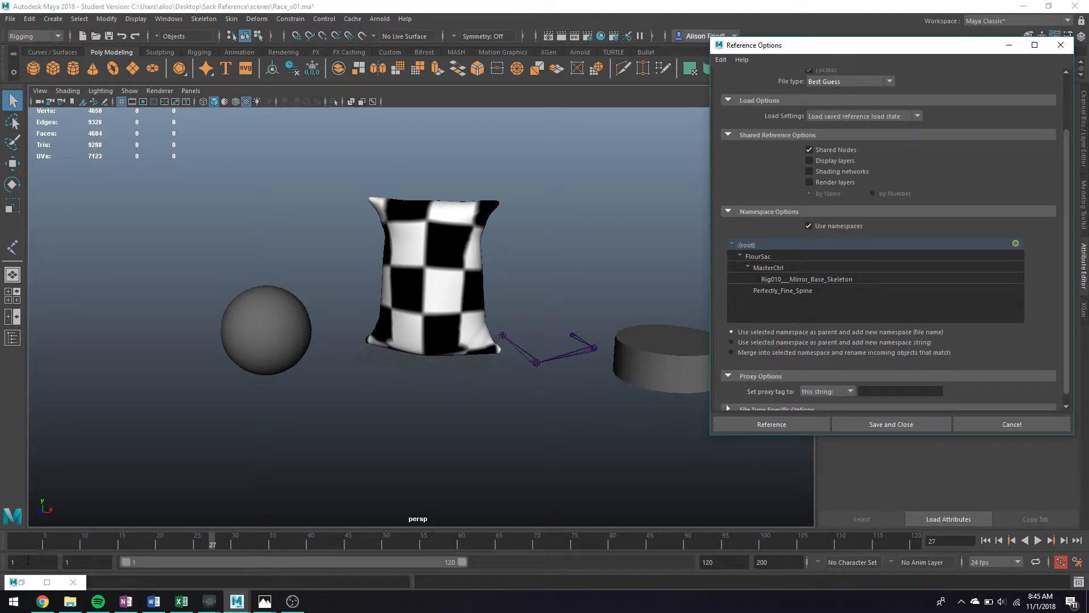
Restore the minimized Outliner, place it over the viewport, and select the referenced sack mesh to examine its namespace prefix.
{"action": "left_click", "coordinate": [21, 587]}
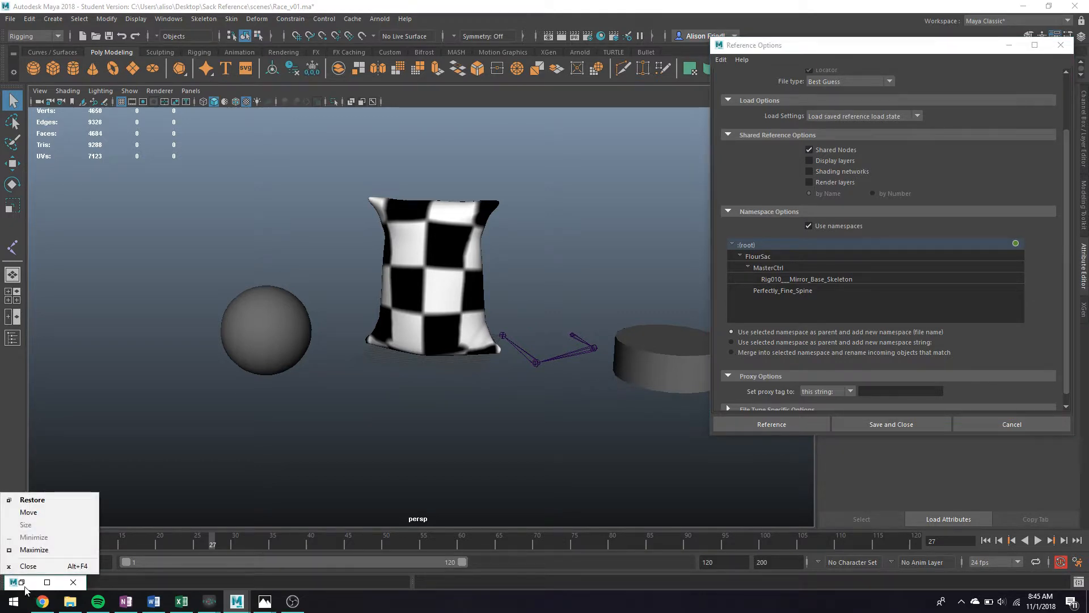
{"action": "left_click", "coordinate": [22, 585]}
{"action": "left_click_drag", "start_coordinate": [80, 170], "coordinate": [135, 105]}
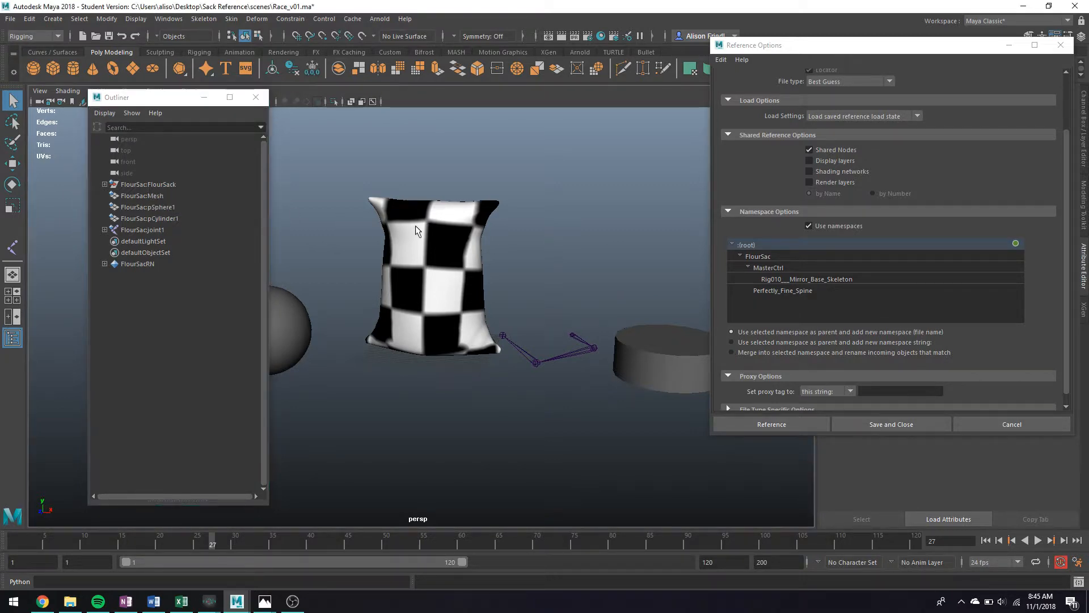
{"action": "left_click", "coordinate": [154, 196]}
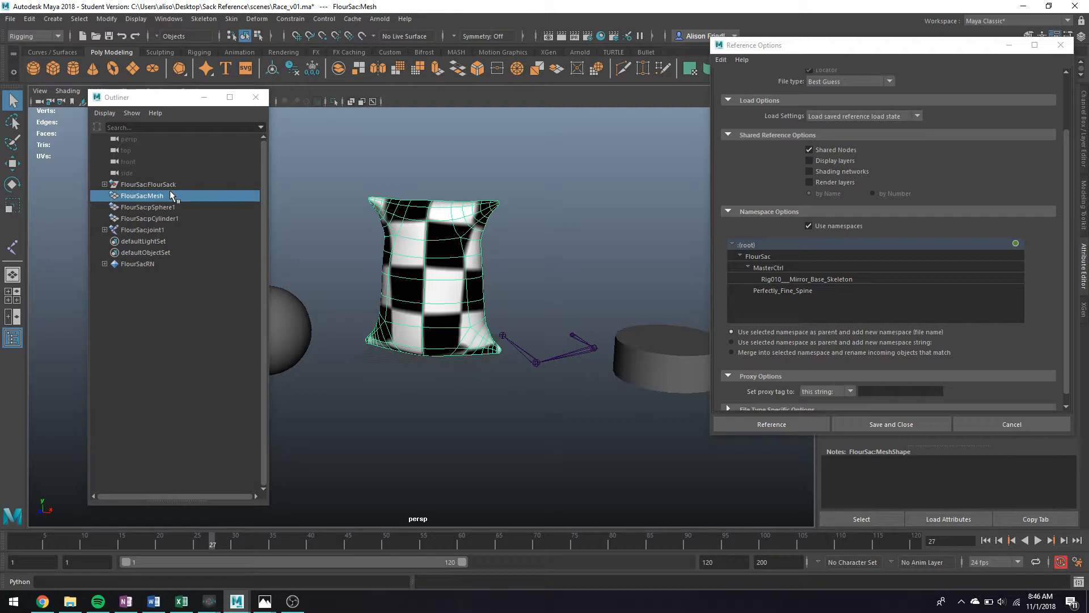
Try resolving node names with a custom string instead of namespaces, set the proxy tag to sack1, and cancel the reference options.
{"action": "left_click", "coordinate": [851, 220]}
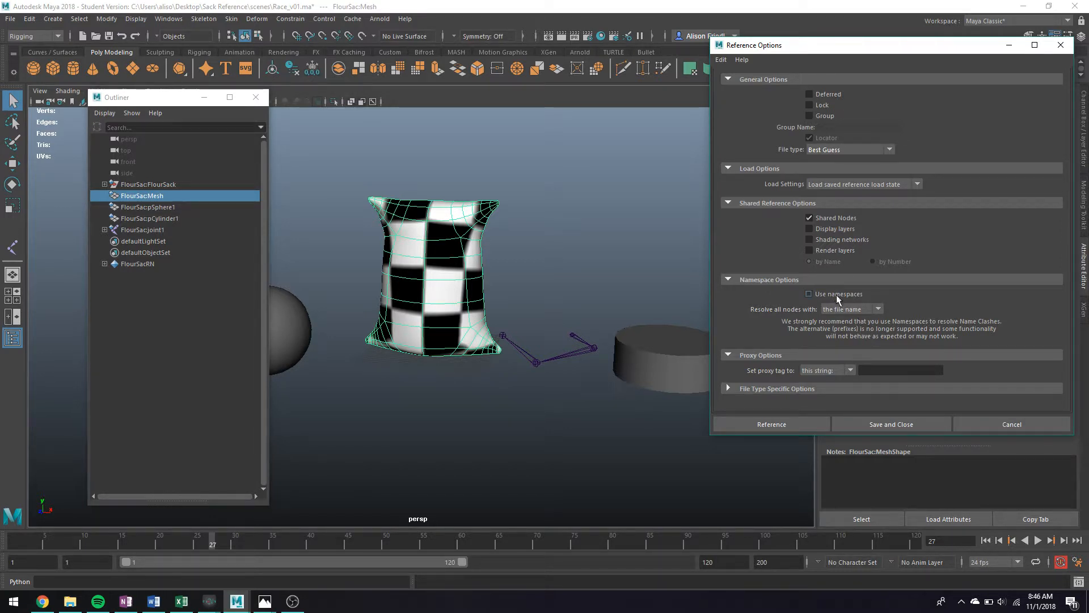
{"action": "left_click", "coordinate": [878, 310]}
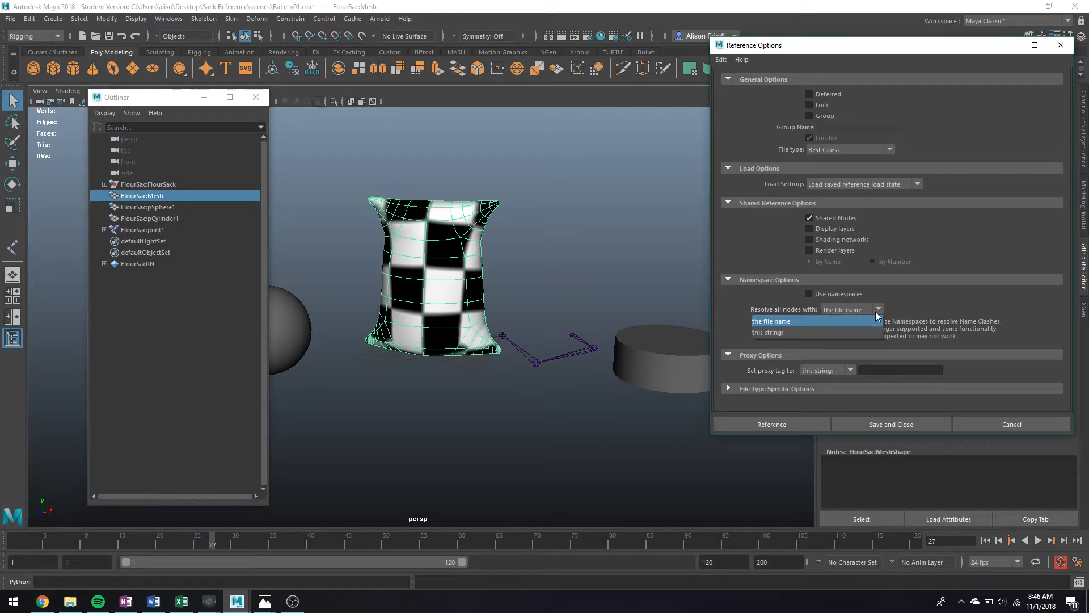
{"action": "left_click", "coordinate": [836, 333]}
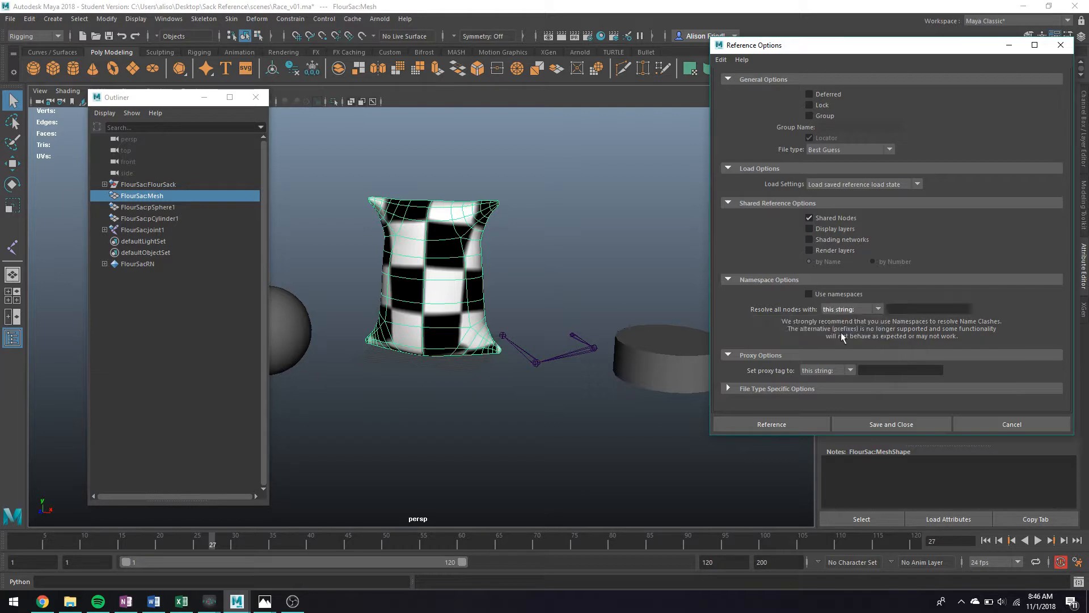
{"action": "left_click", "coordinate": [884, 368]}
{"action": "type", "text": "sack1"}
{"action": "left_click_drag", "start_coordinate": [268, 216], "coordinate": [424, 220]}
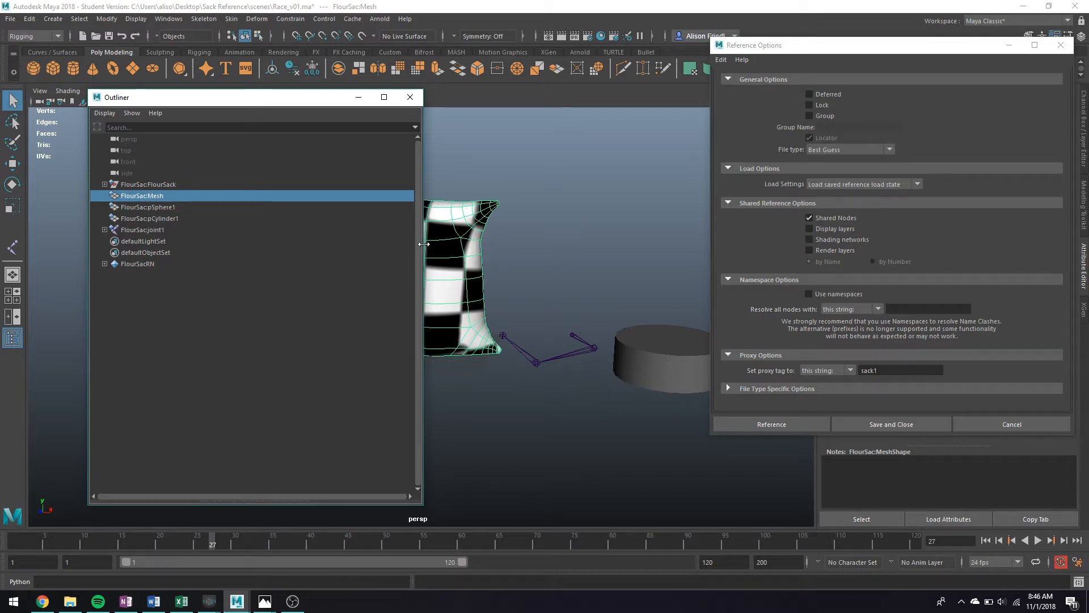
{"action": "left_click_drag", "start_coordinate": [424, 244], "coordinate": [237, 237]}
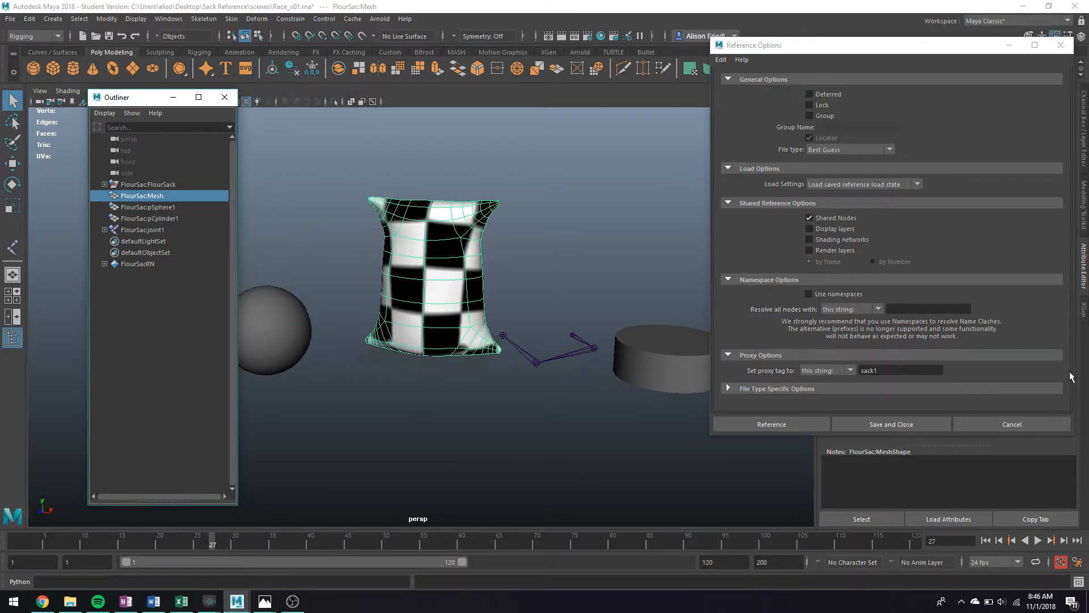
{"action": "left_click", "coordinate": [1013, 425]}
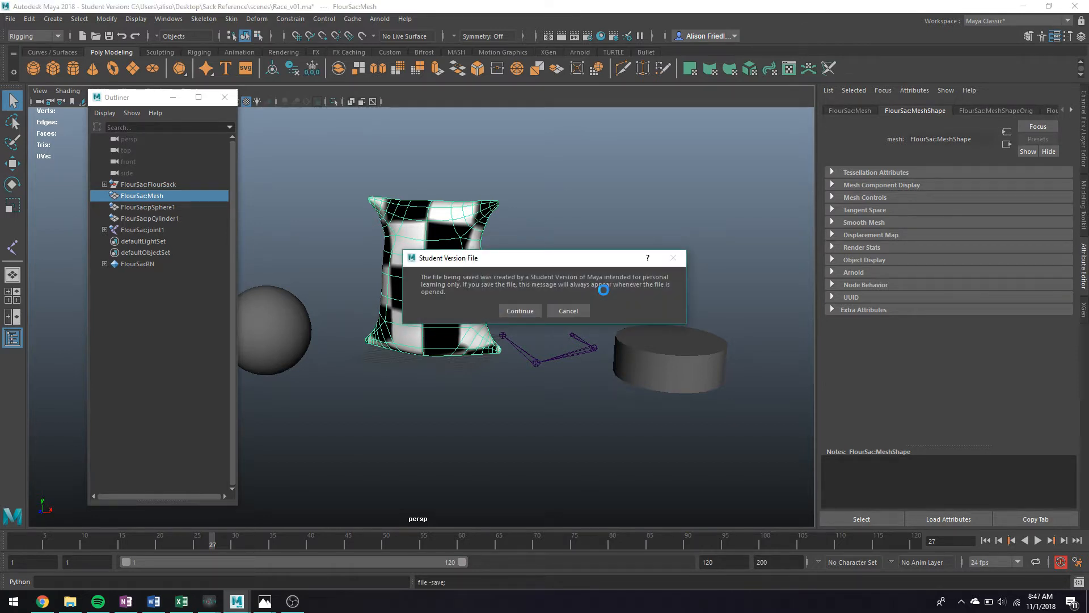
Save Race_v01.ma and open FlourSac_Rig01.ma from the Referenced Files folder, accepting the student version and color management notices.
{"action": "key", "text": "Return"}
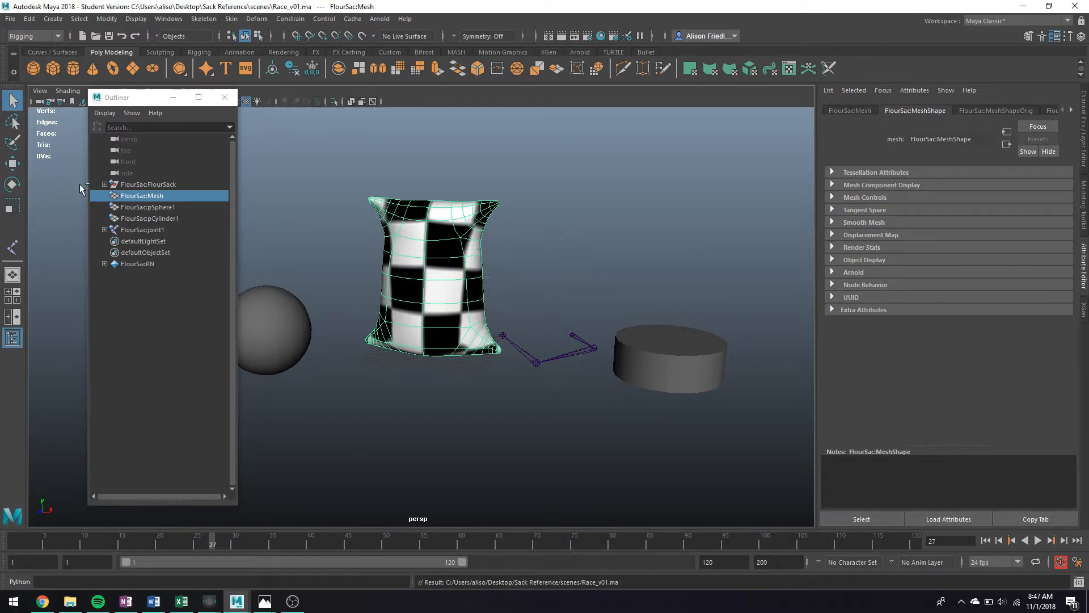
{"action": "key", "text": "ctrl+o"}
{"action": "double_click", "coordinate": [506, 130]}
{"action": "double_click", "coordinate": [511, 130]}
{"action": "left_click", "coordinate": [538, 310]}
{"action": "left_click", "coordinate": [540, 308]}
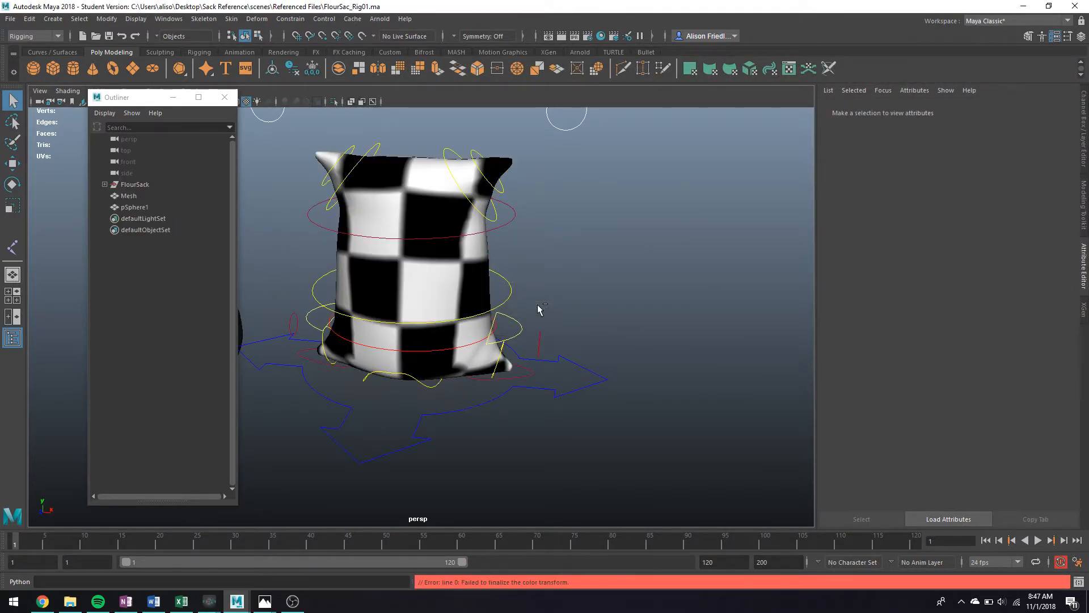
Save FlourSac_Rig01.ma, and save it again as FlourSac.ma, replacing the existing file and accepting the student version notices.
{"action": "key", "text": "ctrl+s"}
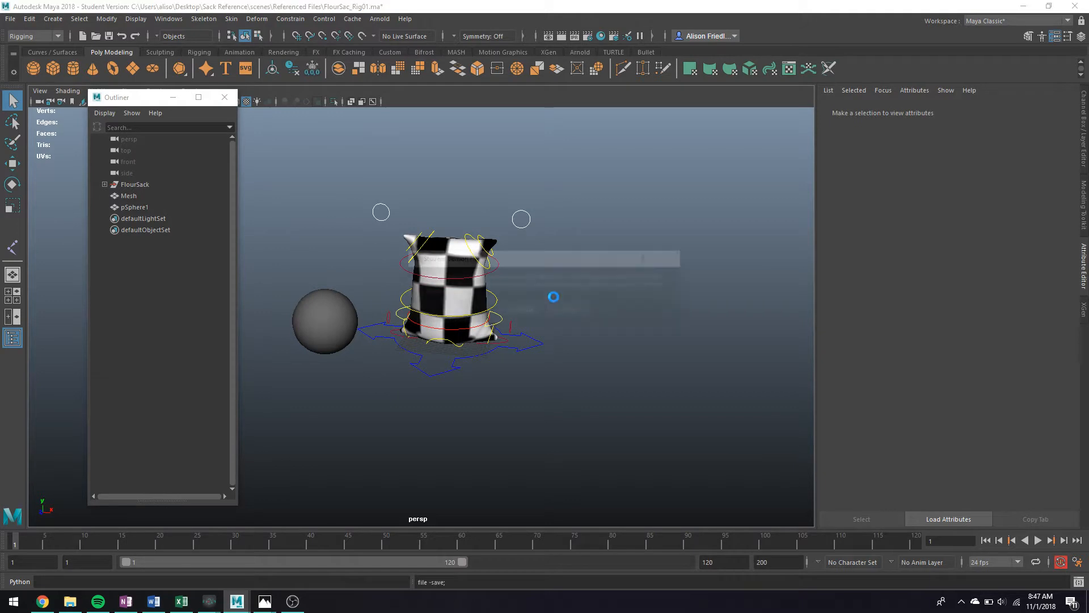
{"action": "left_click", "coordinate": [536, 306]}
{"action": "key", "text": "ctrl+shift+s"}
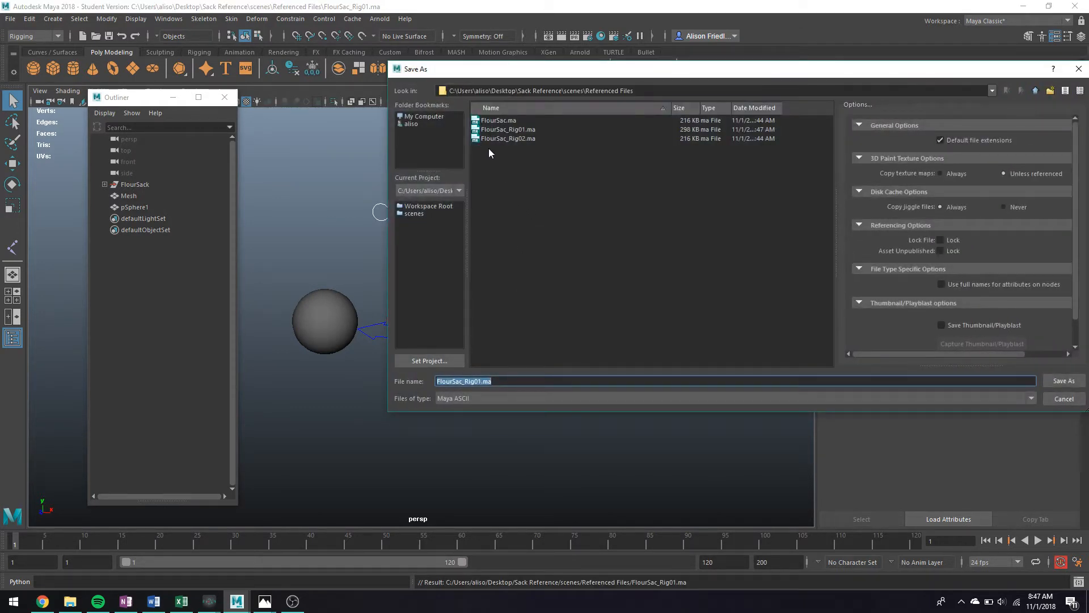
{"action": "double_click", "coordinate": [501, 121]}
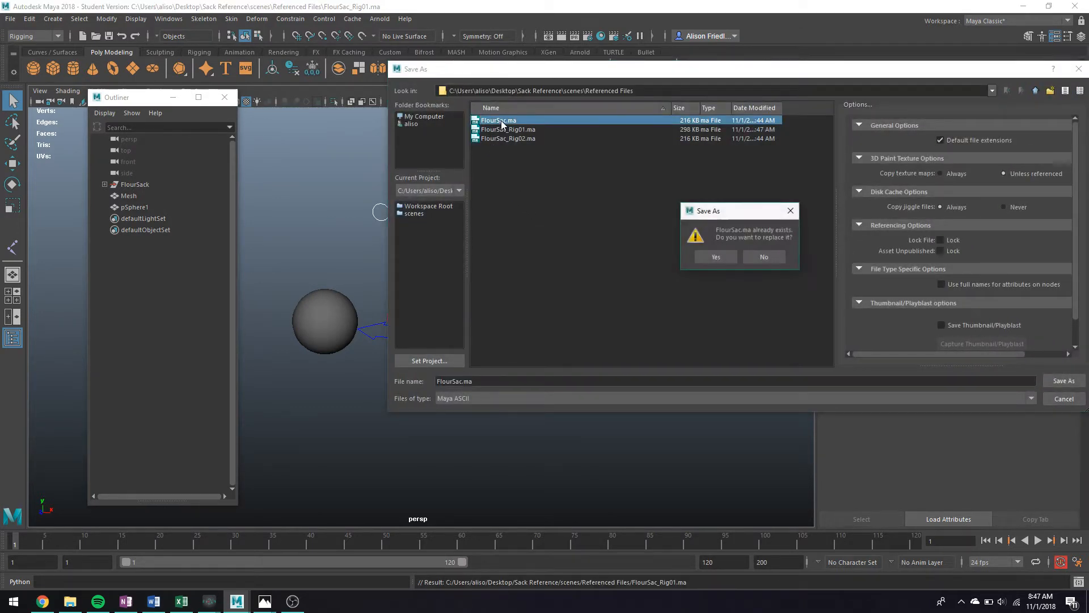
{"action": "left_click", "coordinate": [714, 258]}
{"action": "left_click", "coordinate": [517, 312]}
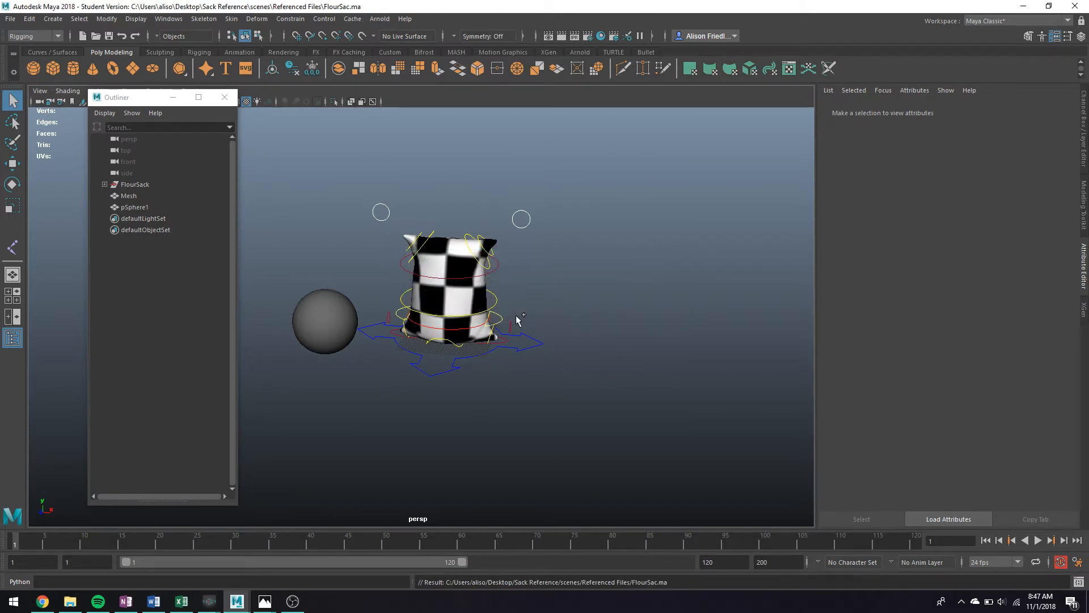
Reopen Race_v01.ma from the scenes folder, accepting the student version and color management notices.
{"action": "key", "text": "ctrl+o"}
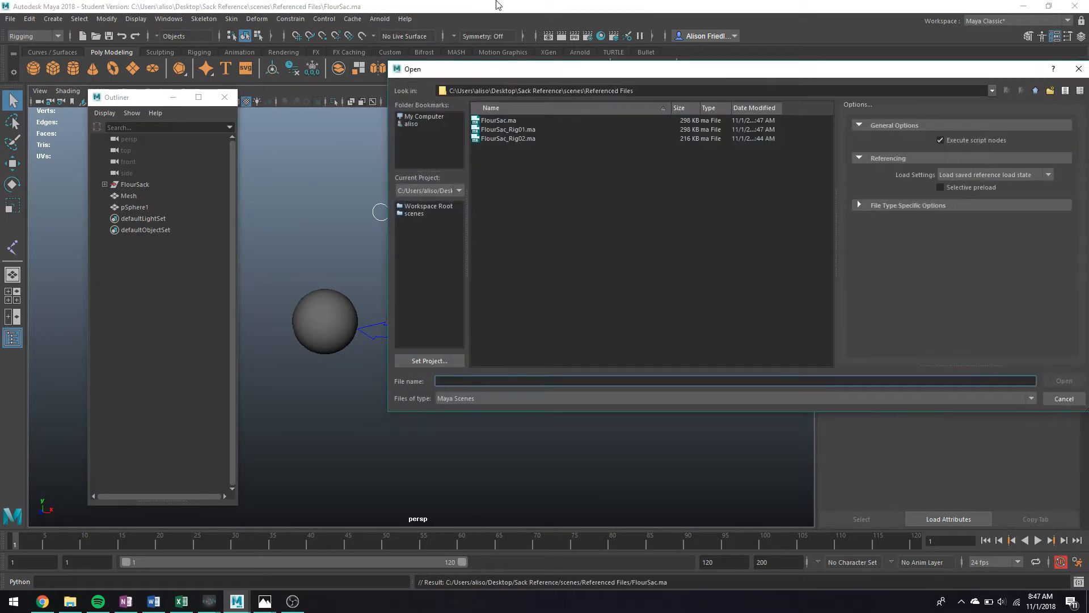
{"action": "left_click", "coordinate": [1035, 91]}
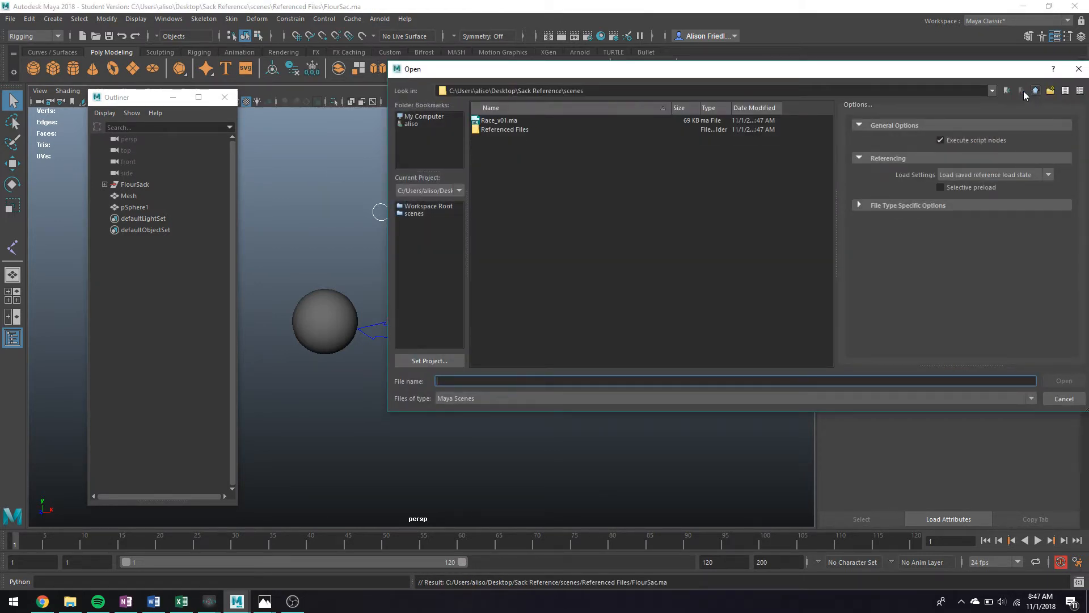
{"action": "left_click", "coordinate": [520, 130]}
{"action": "double_click", "coordinate": [506, 120]}
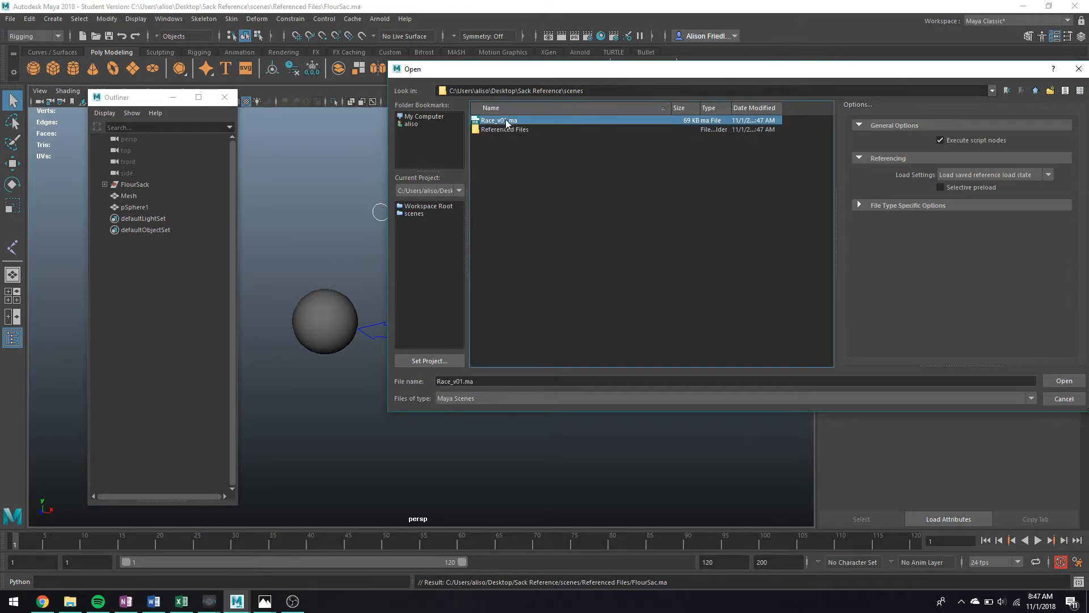
{"action": "left_click", "coordinate": [520, 310]}
{"action": "left_click", "coordinate": [520, 311]}
{"action": "left_click", "coordinate": [527, 307]}
Scrub through the timeline to check the sack's animation and return to frame 1.
{"action": "left_click_drag", "start_coordinate": [53, 543], "coordinate": [214, 561]}
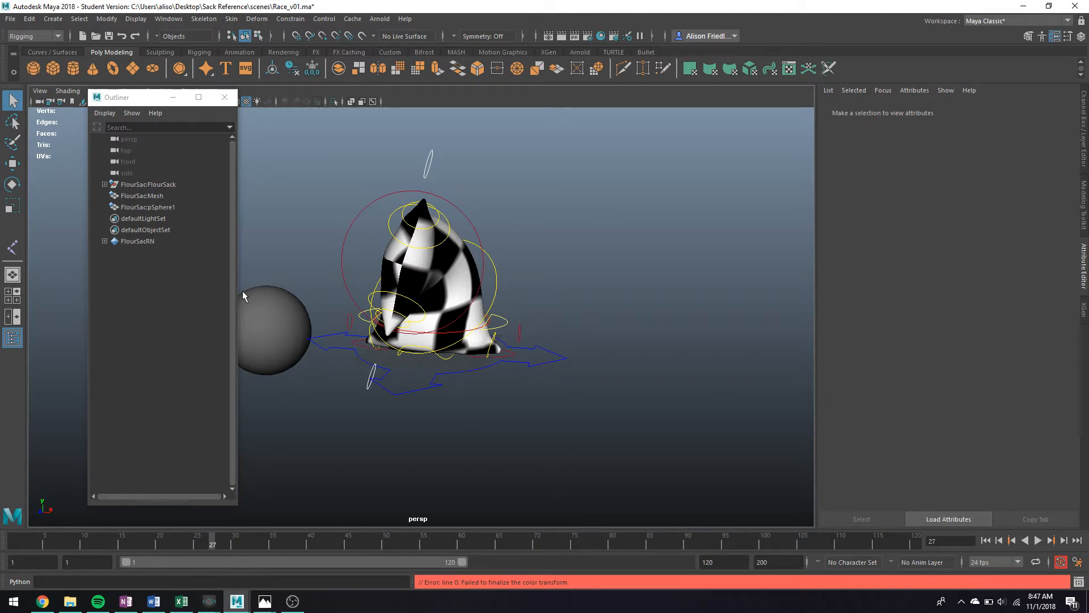
{"action": "mouse_move", "coordinate": [157, 543]}
{"action": "left_mouse_down"}
{"action": "mouse_move", "coordinate": [40, 547]}
{"action": "mouse_move", "coordinate": [164, 549]}
{"action": "left_mouse_up"}
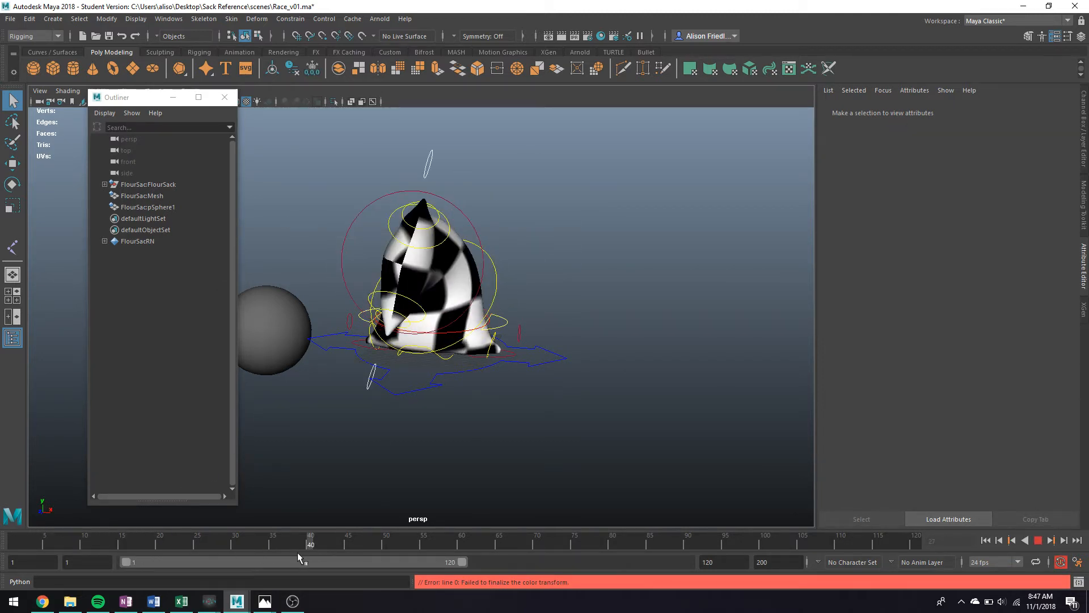
{"action": "left_click_drag", "start_coordinate": [297, 553], "coordinate": [6, 521]}
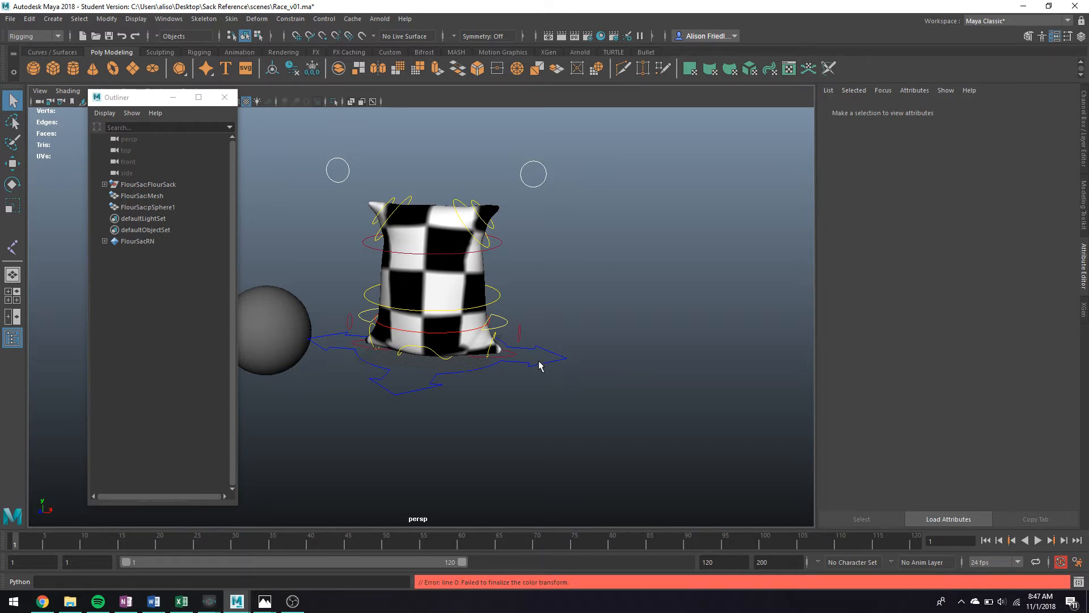
Create a second reference to FlourSac.ma from the Referenced Files folder in the race scene.
{"action": "left_click", "coordinate": [17, 21]}
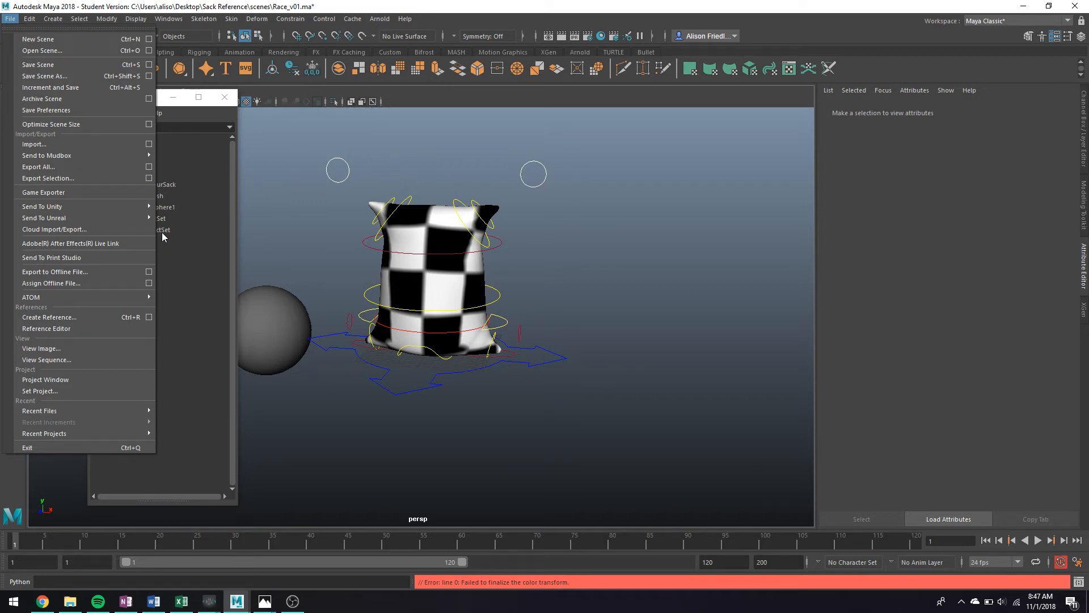
{"action": "key", "text": "ctrl+r"}
{"action": "double_click", "coordinate": [491, 129]}
{"action": "left_click", "coordinate": [491, 129]}
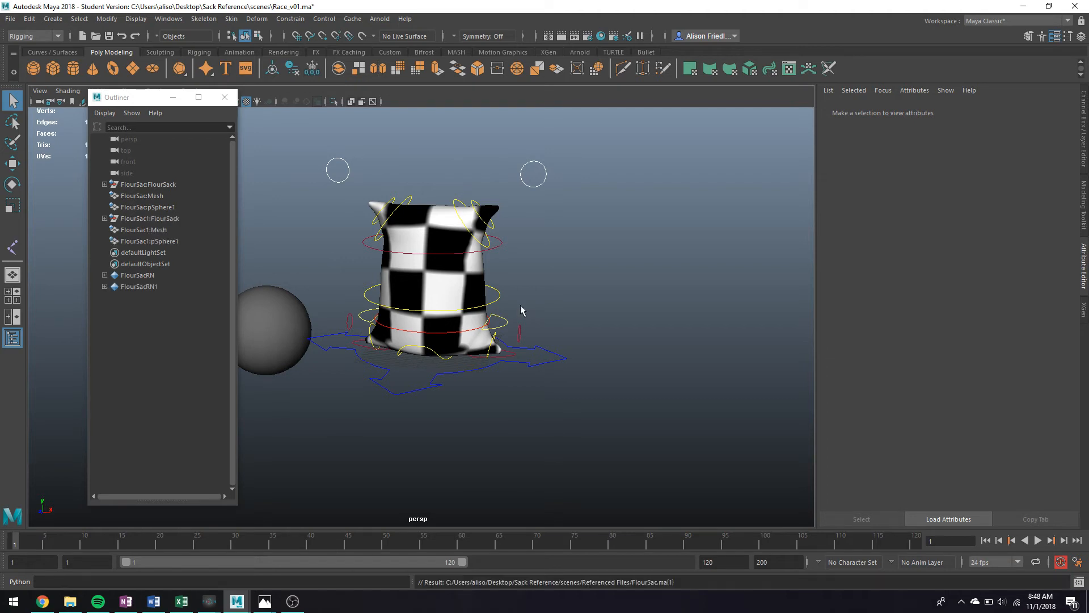
Move the second flour sack's Master_ctrl about 47.2 units along X so it stands beside the first sack.
{"action": "left_click", "coordinate": [163, 221]}
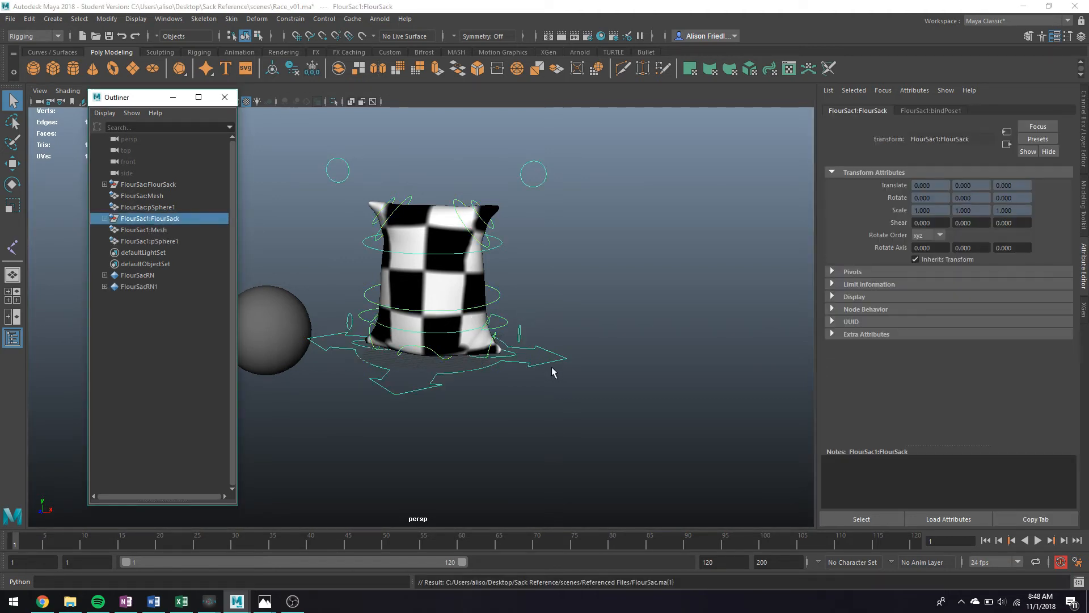
{"action": "left_click", "coordinate": [105, 218]}
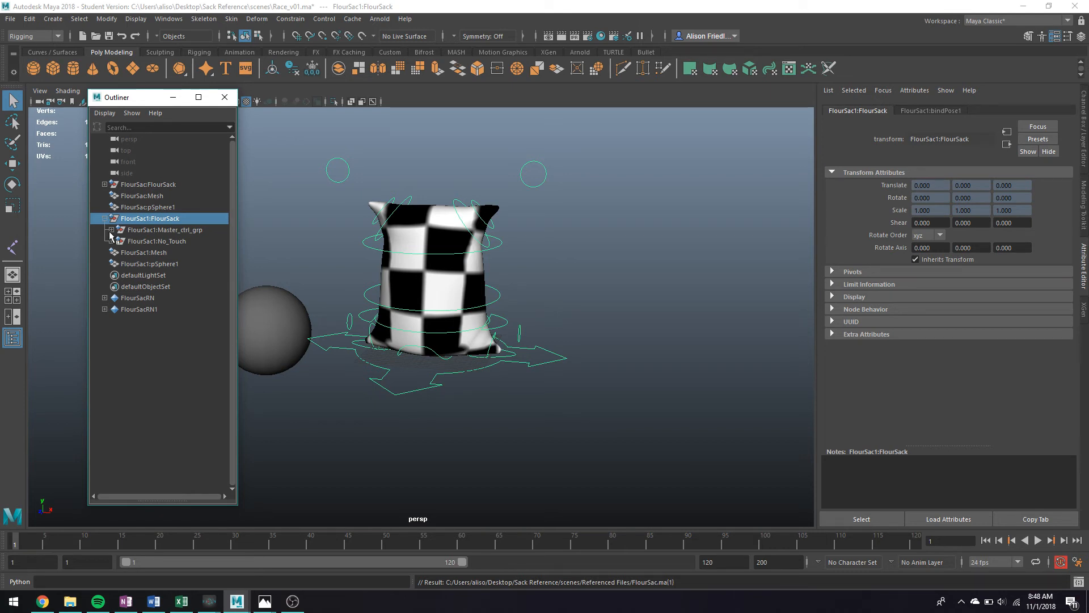
{"action": "left_click", "coordinate": [506, 339]}
{"action": "key", "text": "w"}
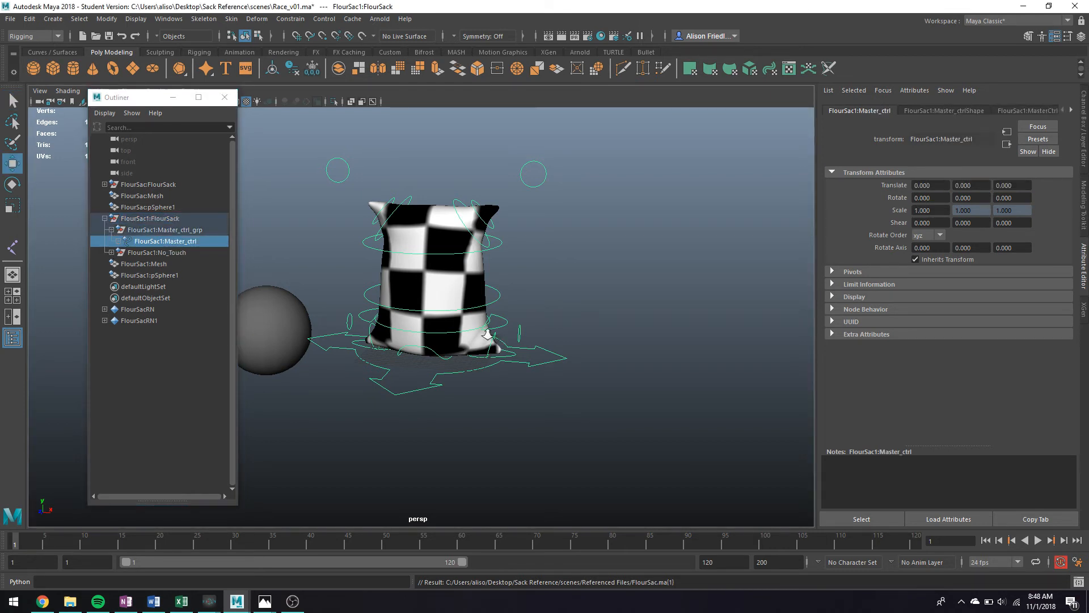
{"action": "scroll", "coordinate": [487, 335], "scroll_direction": "down", "scroll_amount": 4}
{"action": "left_click_drag", "start_coordinate": [482, 335], "coordinate": [602, 358]}
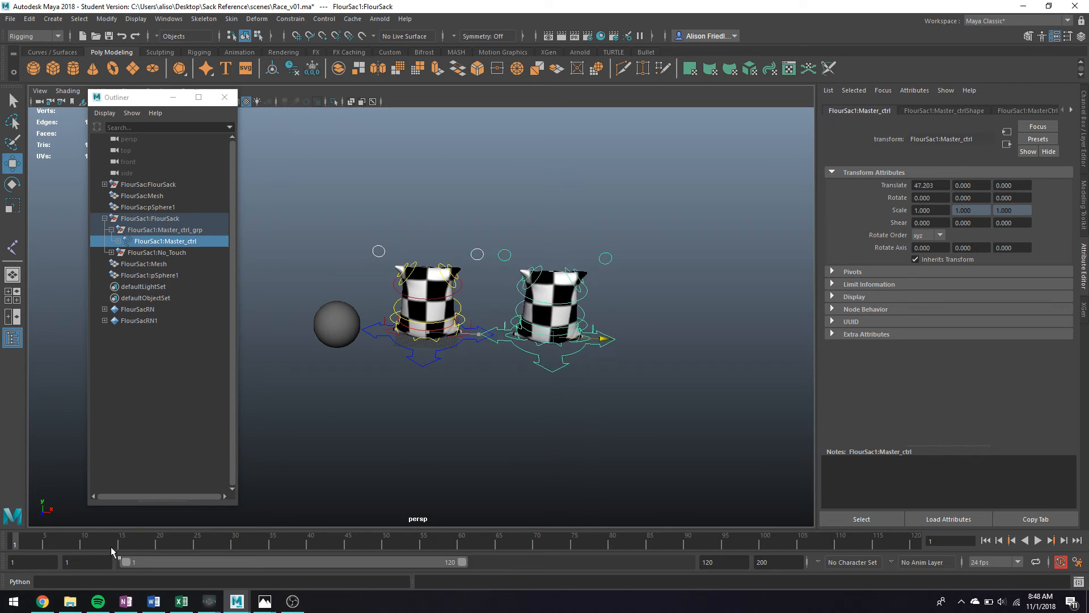
Play back the animation to compare the two referenced sacks, and stop it around frame 19.
{"action": "key", "text": "alt+v"}
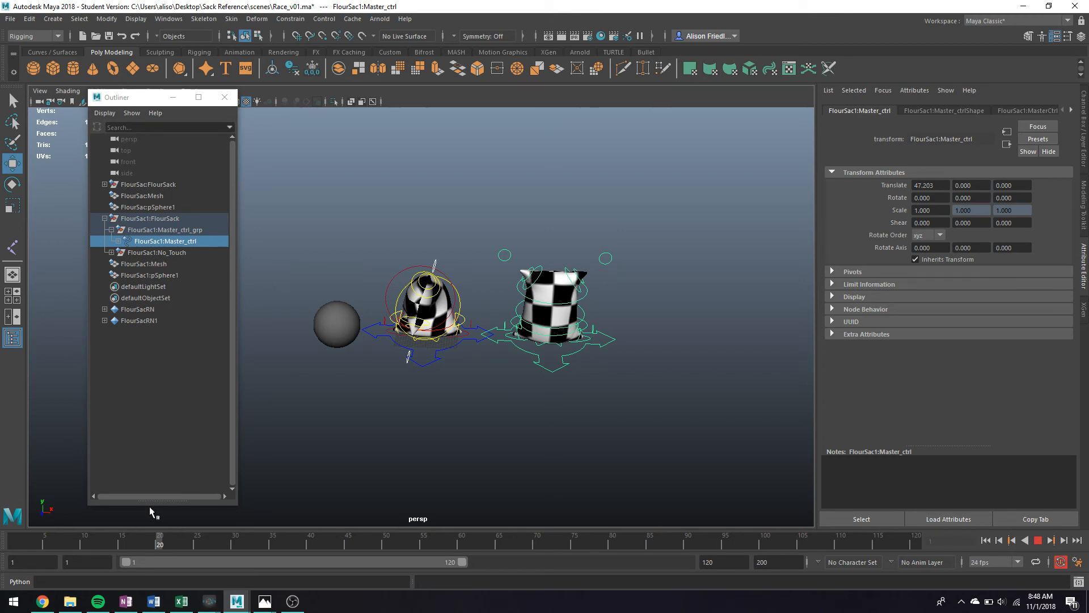
{"action": "key", "text": "alt+v"}
Try moving the second sack's Root_ctrl about 49 units along its Z axis, and undo the move.
{"action": "key", "text": "q"}
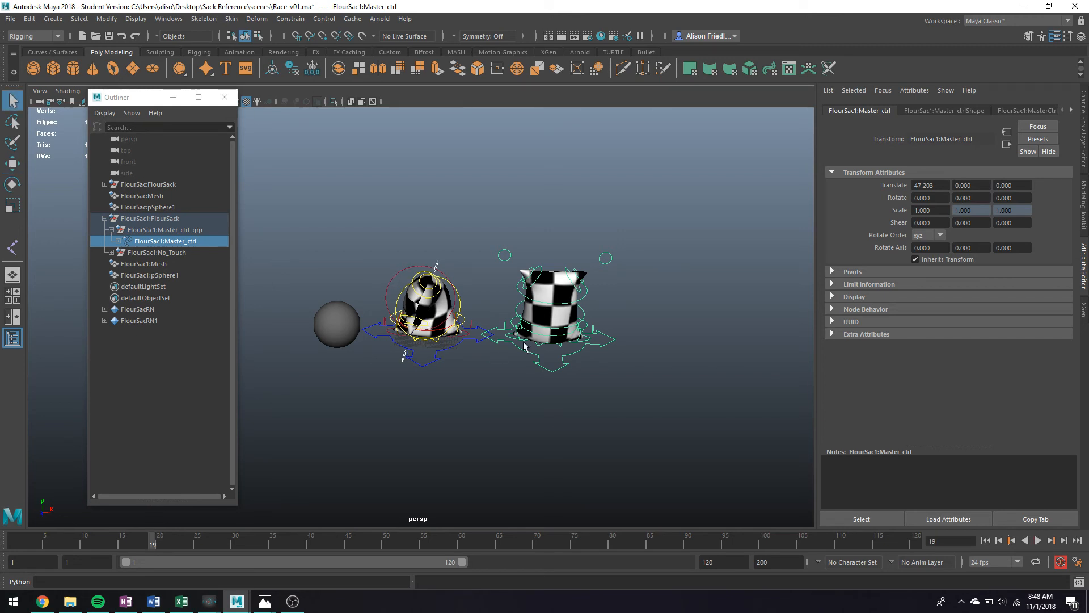
{"action": "left_click", "coordinate": [566, 338]}
{"action": "key", "text": "w"}
{"action": "left_click_drag", "start_coordinate": [555, 353], "coordinate": [567, 321]}
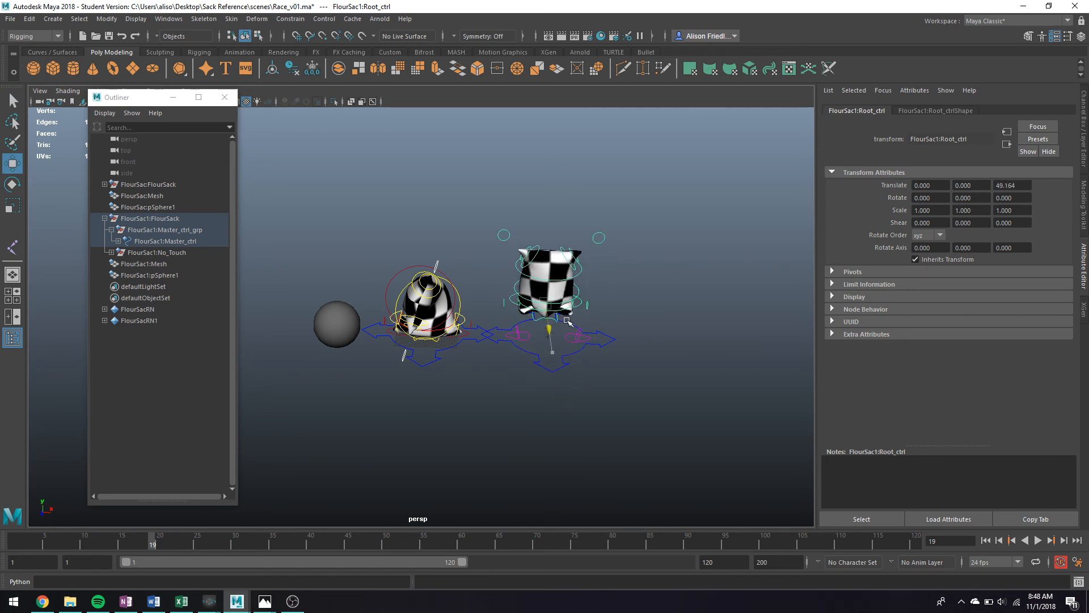
{"action": "key", "text": "ctrl+z"}
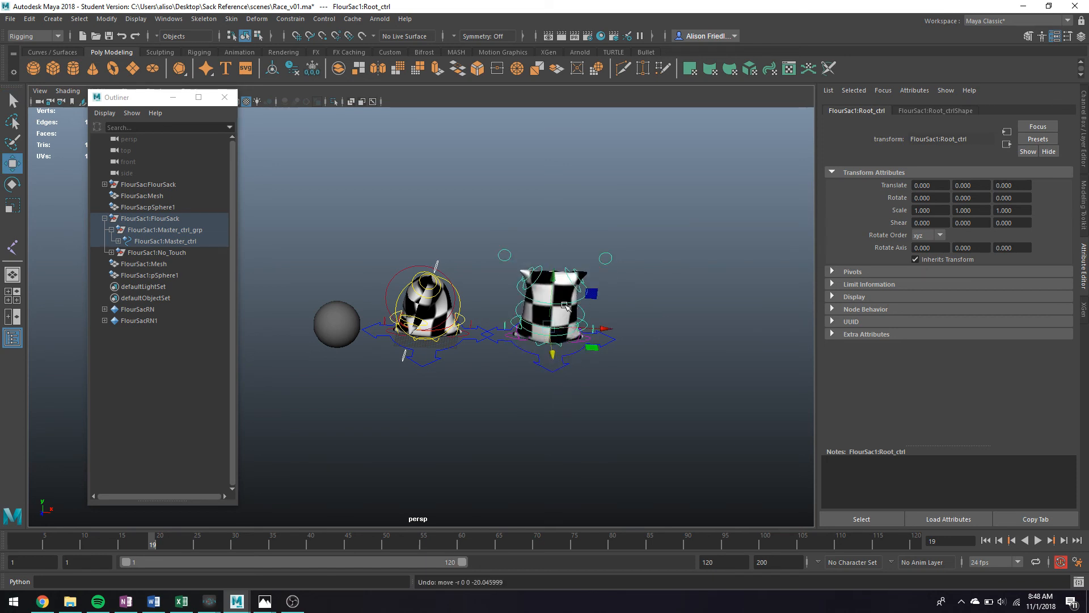